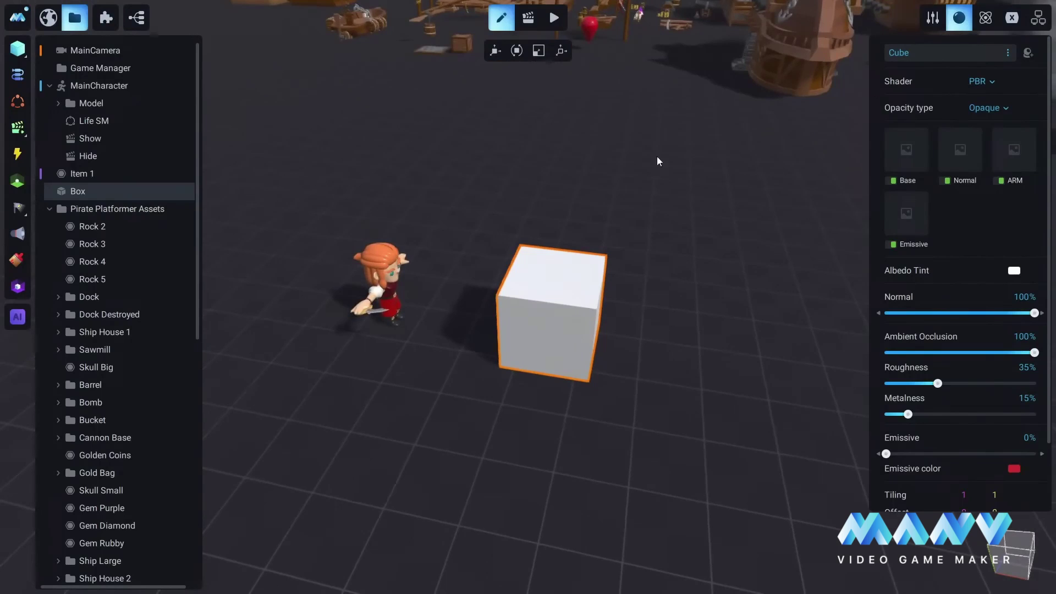
# Review the Box's physics settings and its transform properties.
pyautogui.moveTo(591, 246); pyautogui.dragTo(605, 290, button='middle')
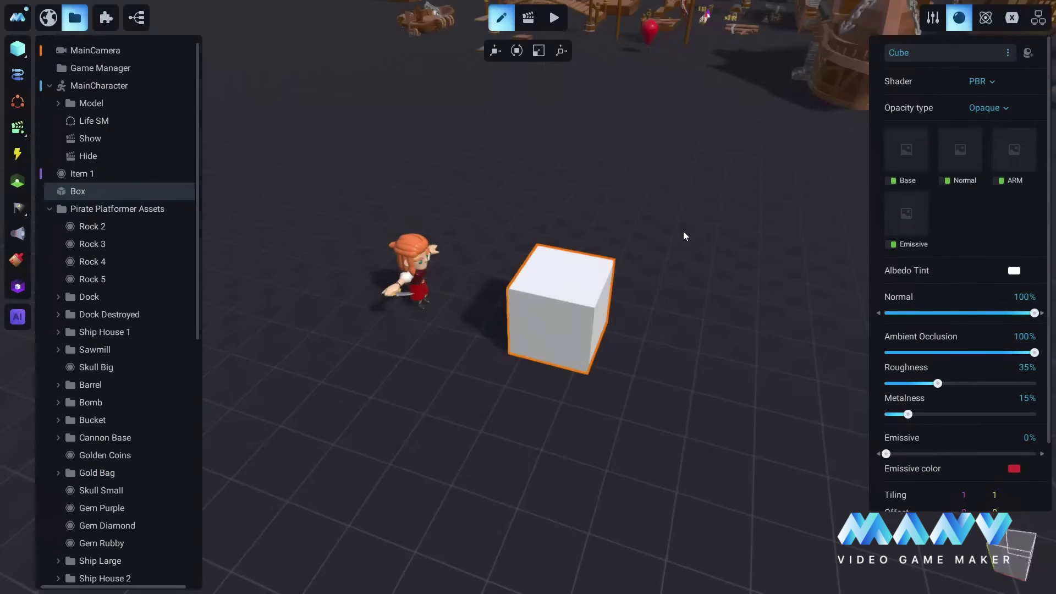
pyautogui.moveTo(665, 248); pyautogui.dragTo(653, 268, button='right')
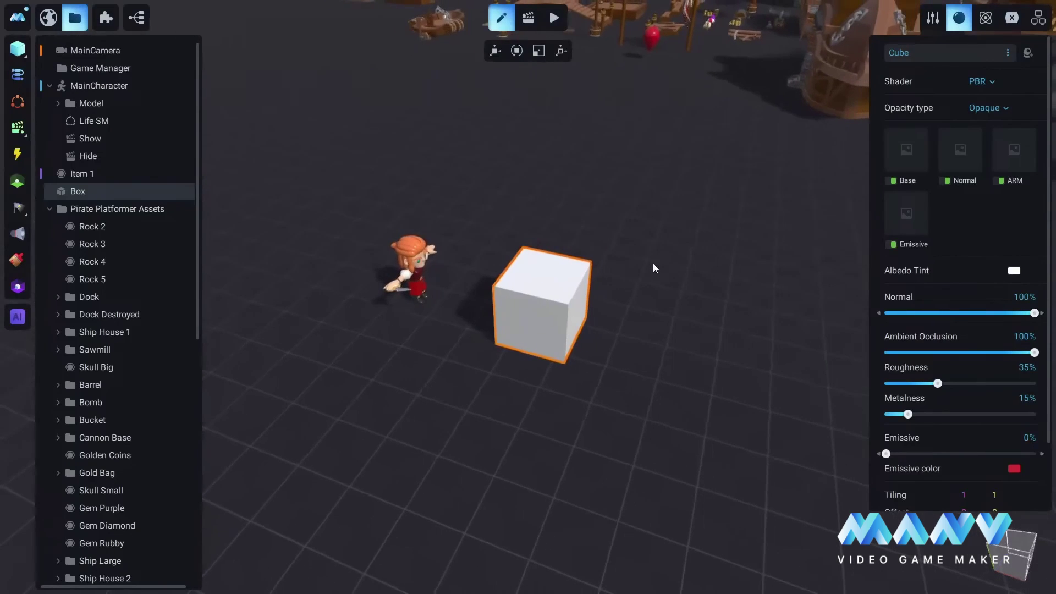
pyautogui.click(990, 18)
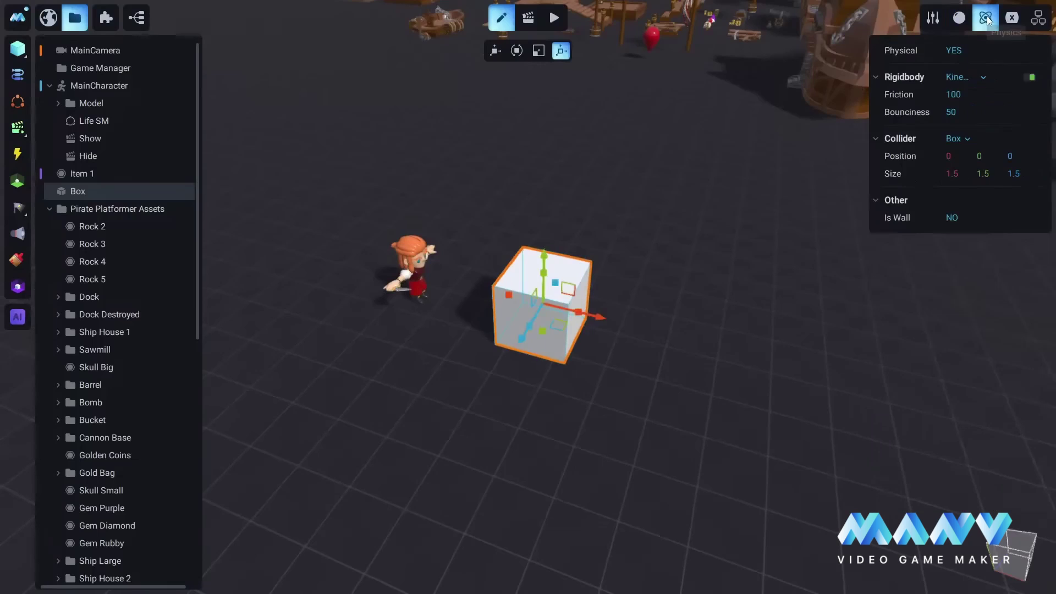
pyautogui.click(934, 21)
pyautogui.press('w')
pyautogui.scroll(3, 684, 295)
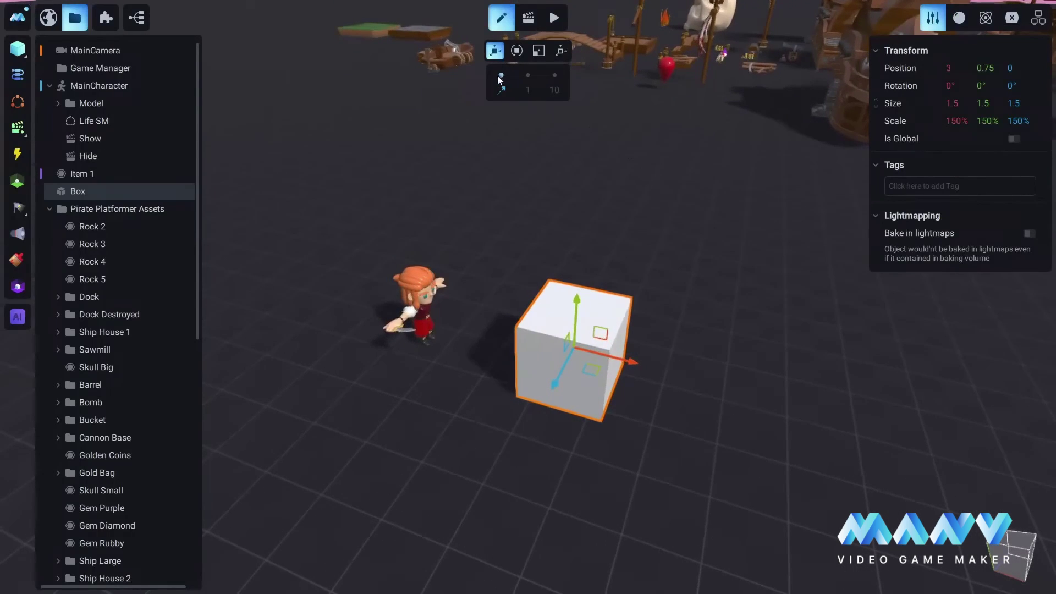
# Switch to animation mode and create a new animation in the scene.
pyautogui.click(528, 17)
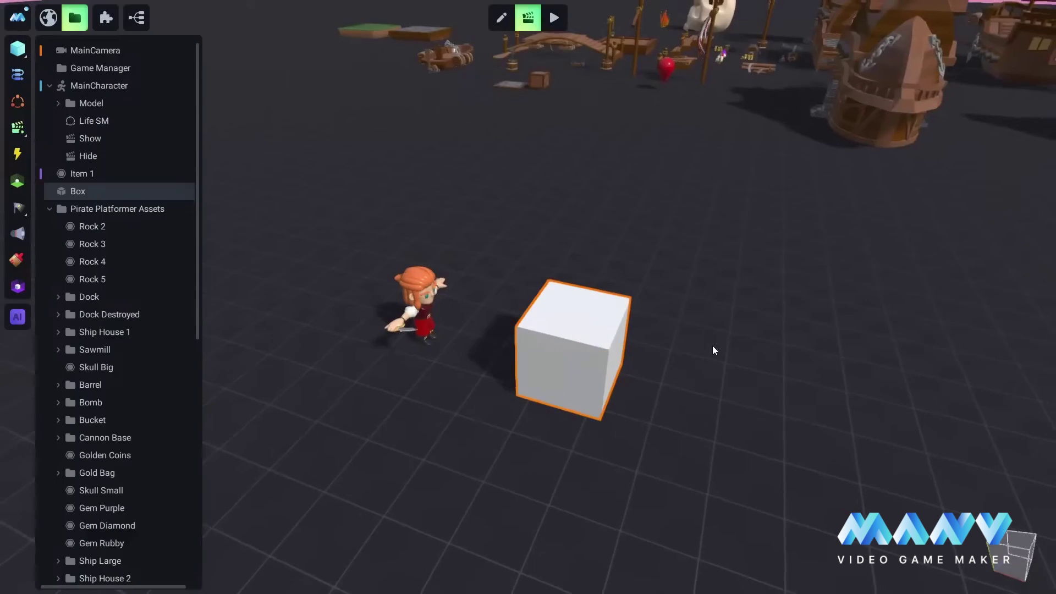
pyautogui.rightClick(80, 191)
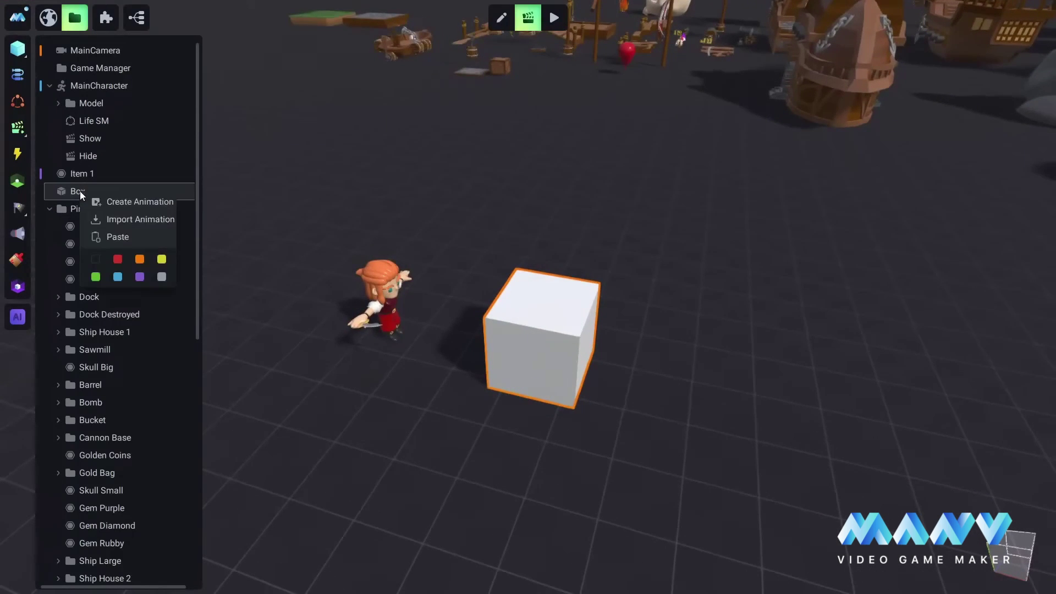
pyautogui.click(316, 188)
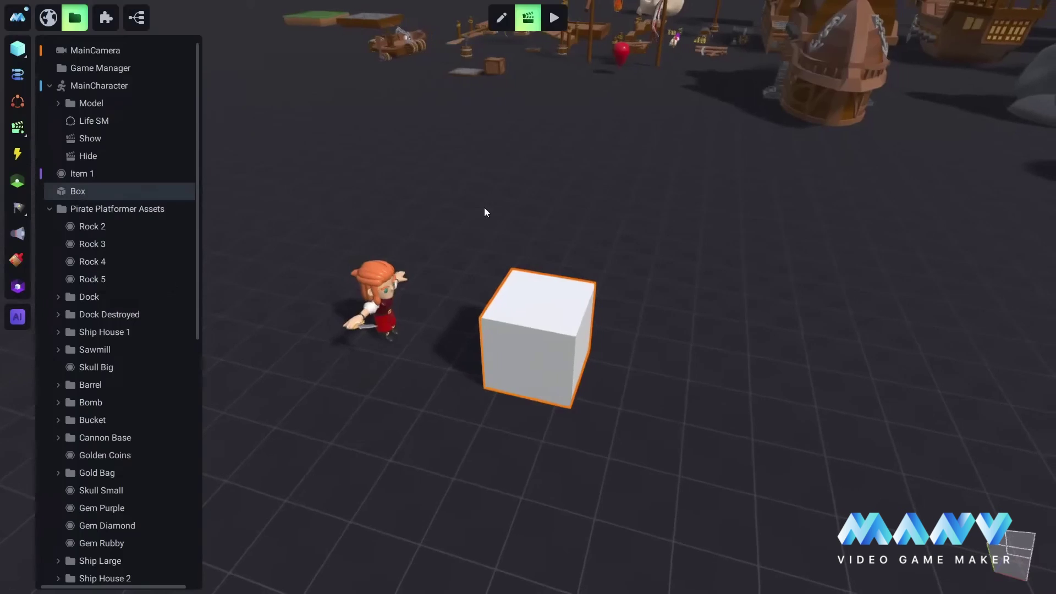
pyautogui.click(18, 131)
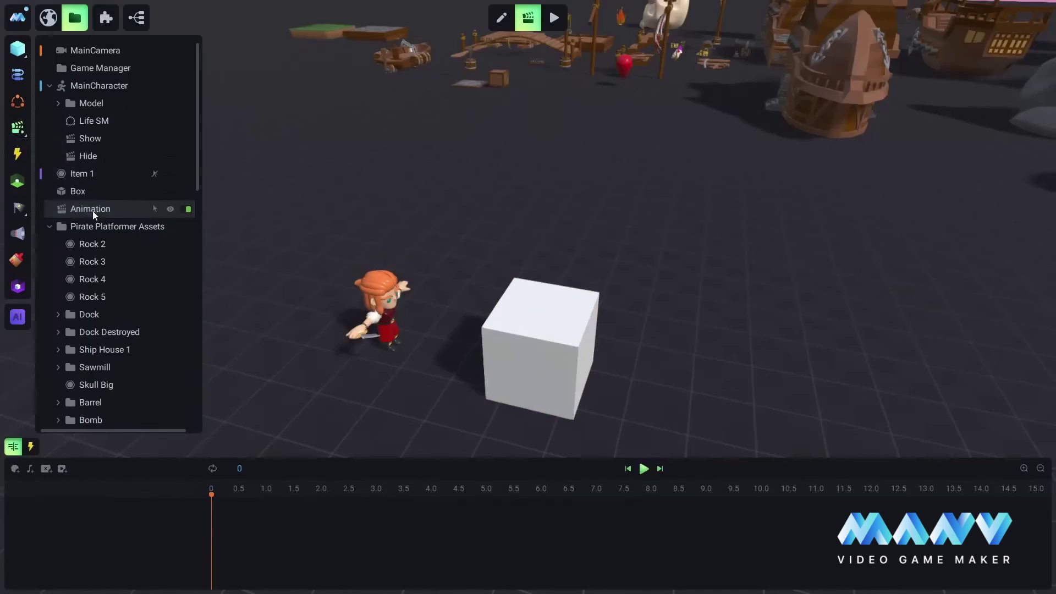
pyautogui.click(149, 212)
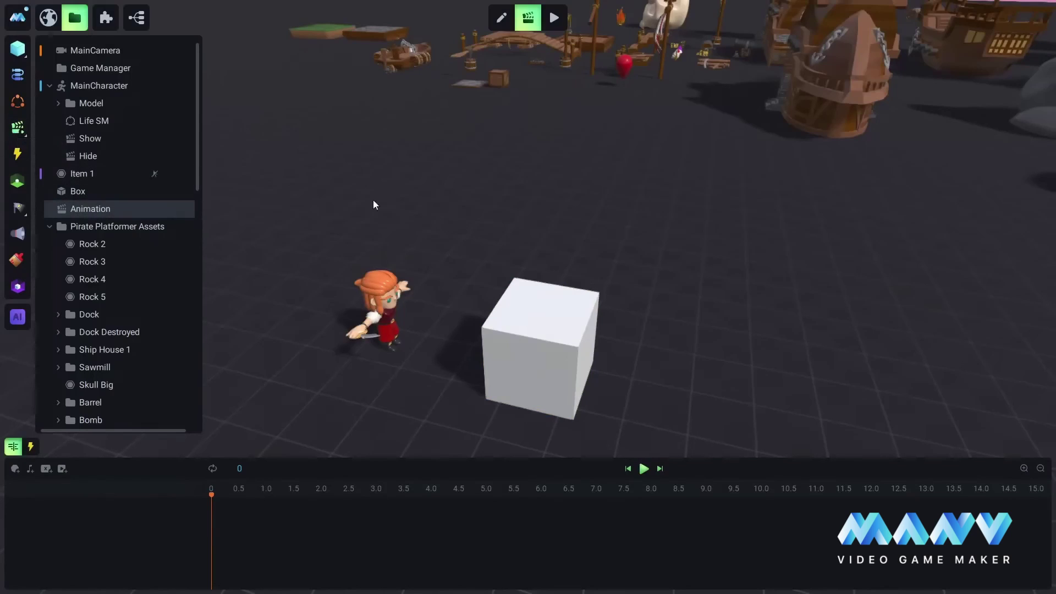
# Rename the new animation to "Moving platform".
pyautogui.rightClick(99, 209)
pyautogui.click(136, 273)
pyautogui.write('Moving platform')
pyautogui.moveTo(536, 166); pyautogui.dragTo(635, 426, button='right')
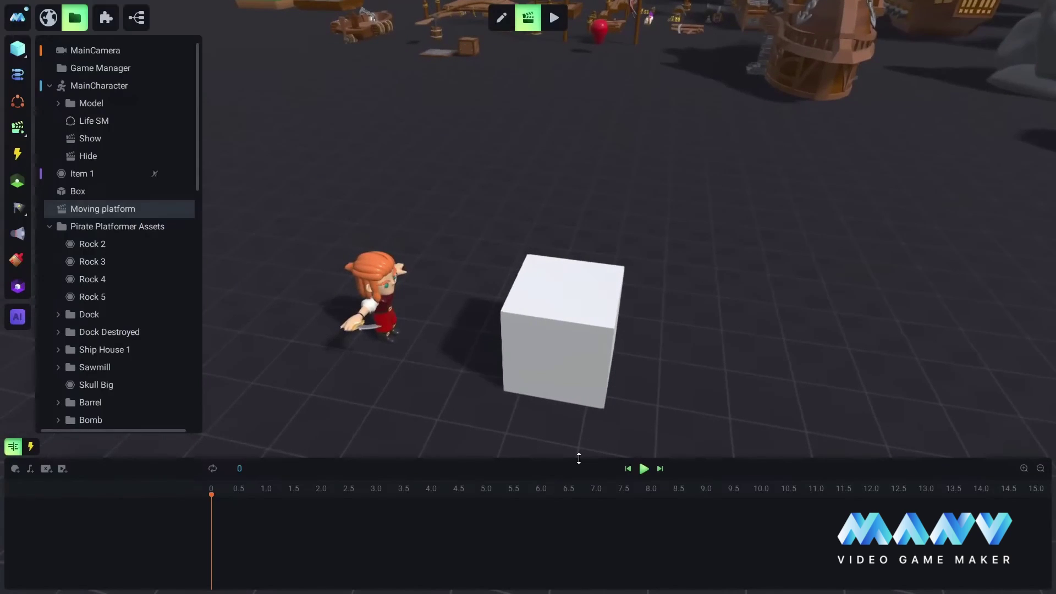
# Enlarge the timeline area and add the Box object to the Moving platform timeline.
pyautogui.moveTo(578, 458); pyautogui.dragTo(579, 394)
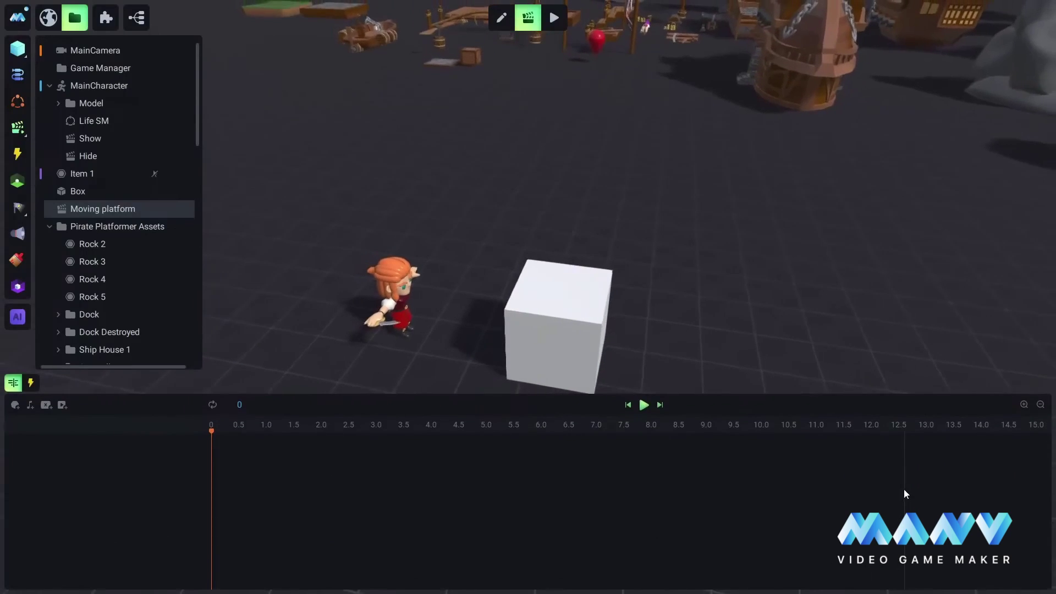
pyautogui.moveTo(900, 375); pyautogui.dragTo(693, 246, button='right')
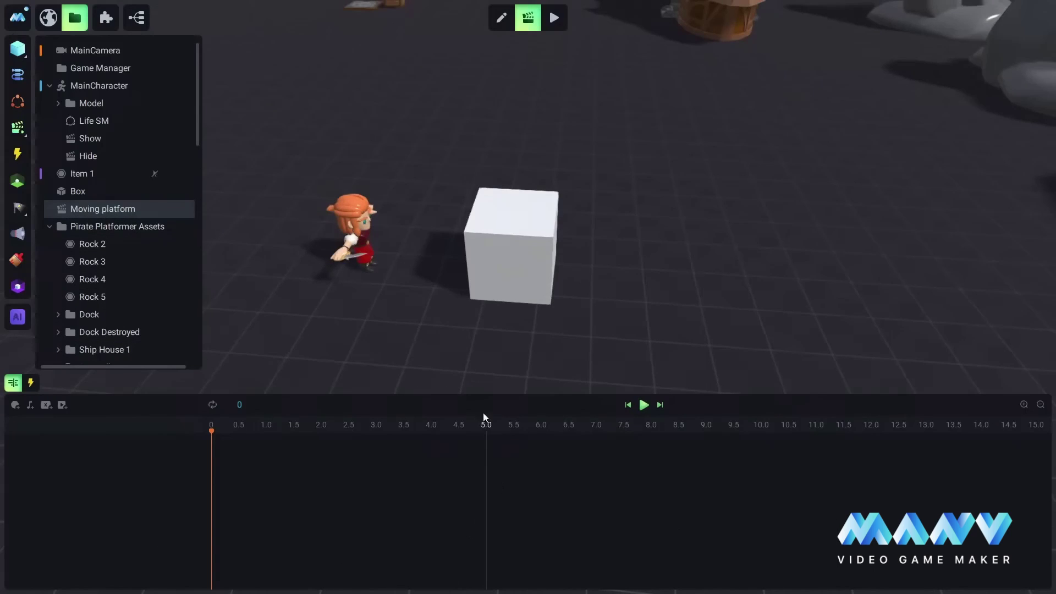
pyautogui.click(15, 405)
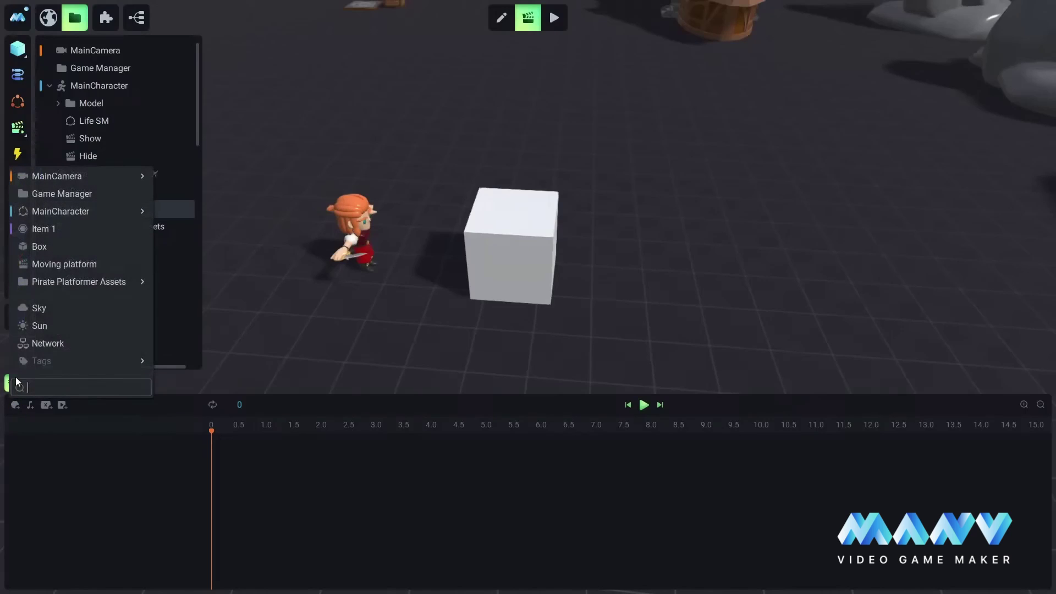
pyautogui.click(86, 456)
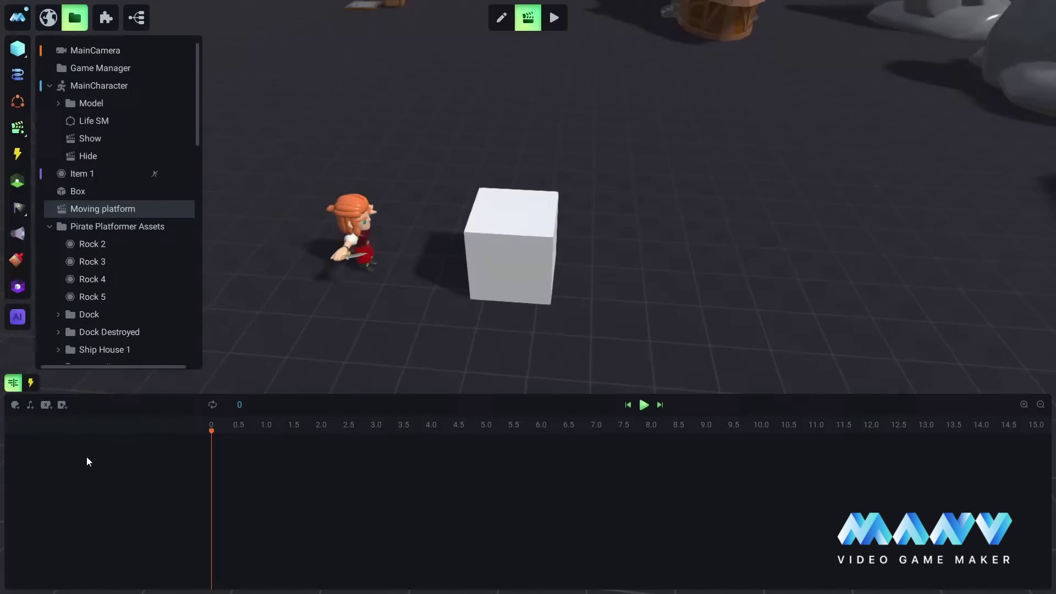
pyautogui.rightClick(81, 190)
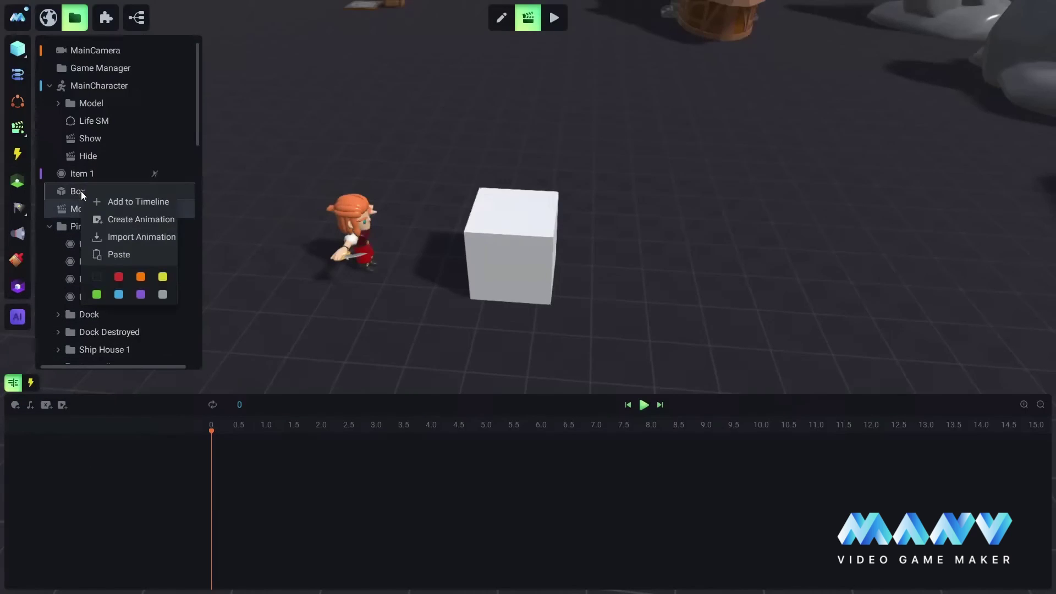
pyautogui.click(139, 202)
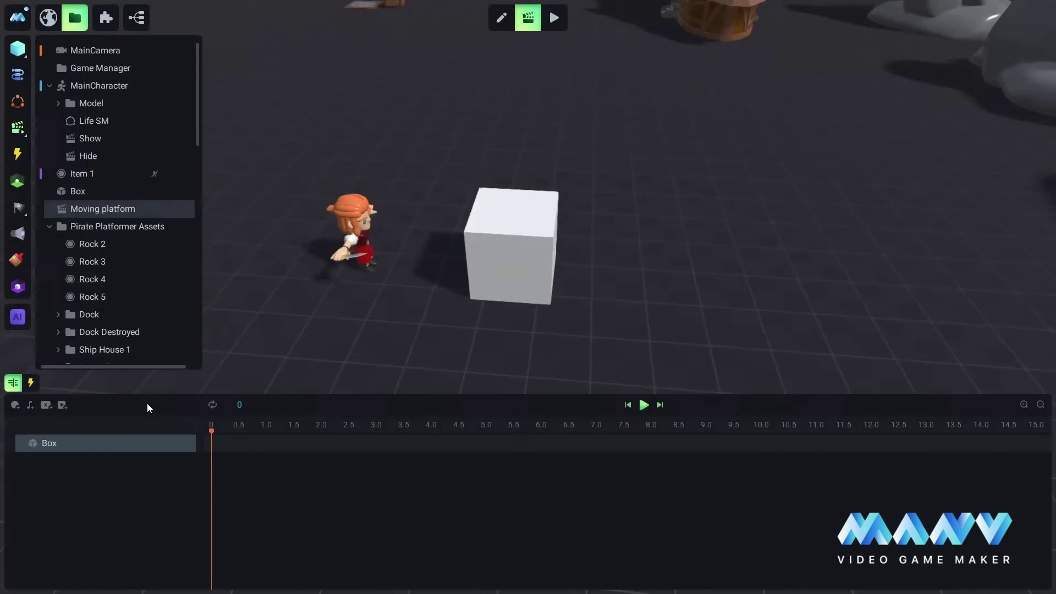
# Add the material Color as an animatable parameter of the Box in the timeline.
pyautogui.click(76, 450)
pyautogui.moveTo(171, 445)
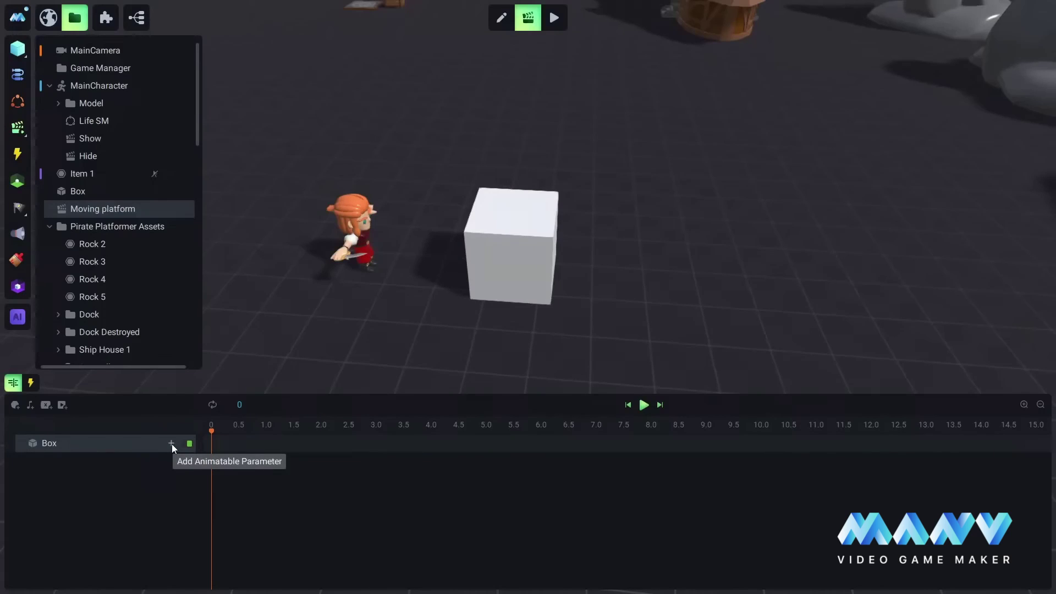
pyautogui.click(171, 443)
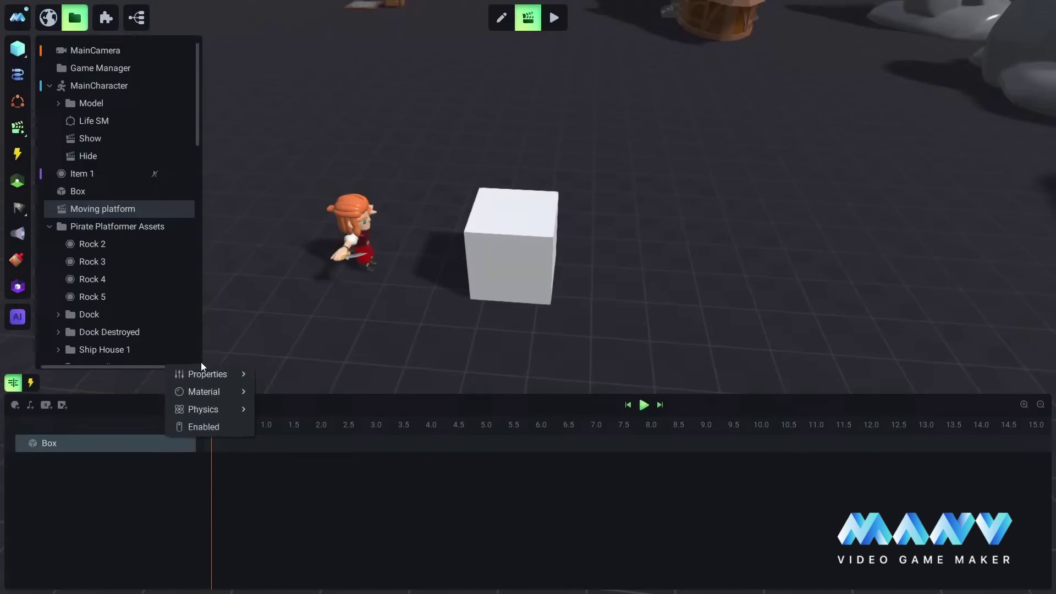
pyautogui.click(207, 411)
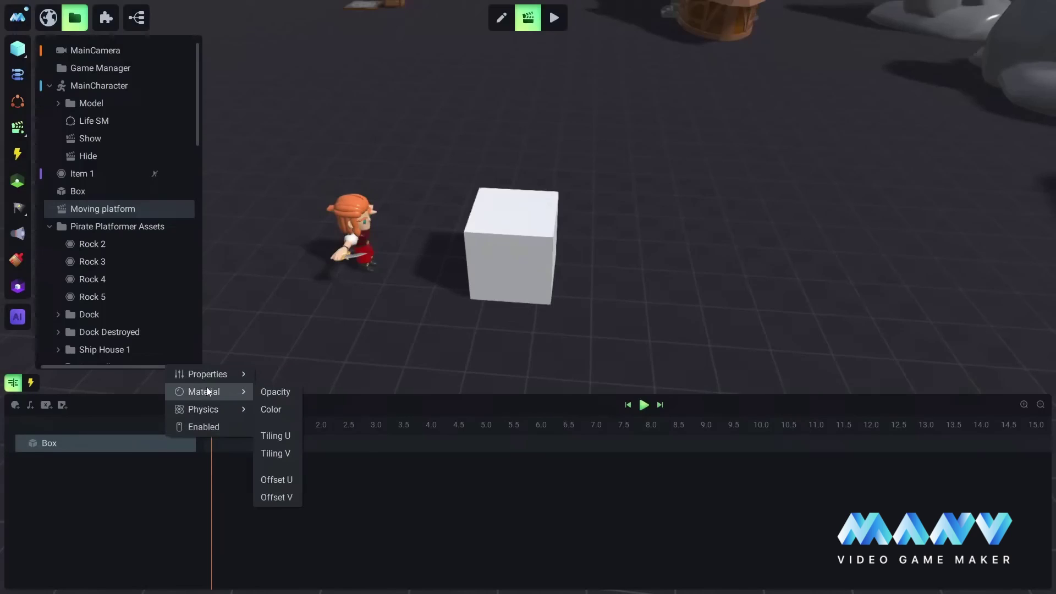
pyautogui.moveTo(210, 378)
pyautogui.click(268, 411)
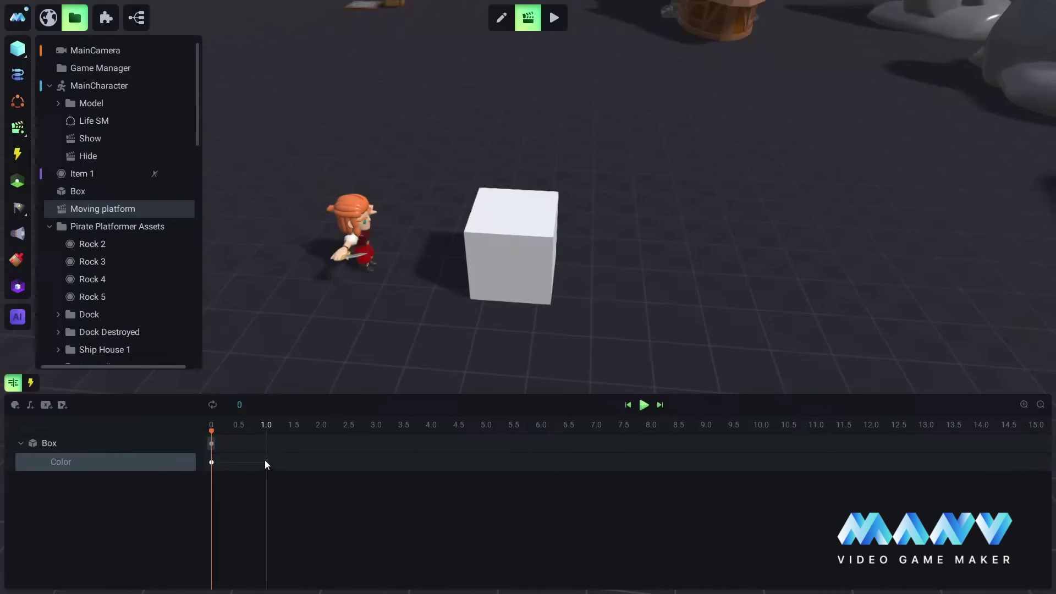
# Add a red Color keyframe for the Box at 1.0 on the timeline and play the animation.
pyautogui.moveTo(212, 462); pyautogui.dragTo(265, 462)
pyautogui.click(358, 446)
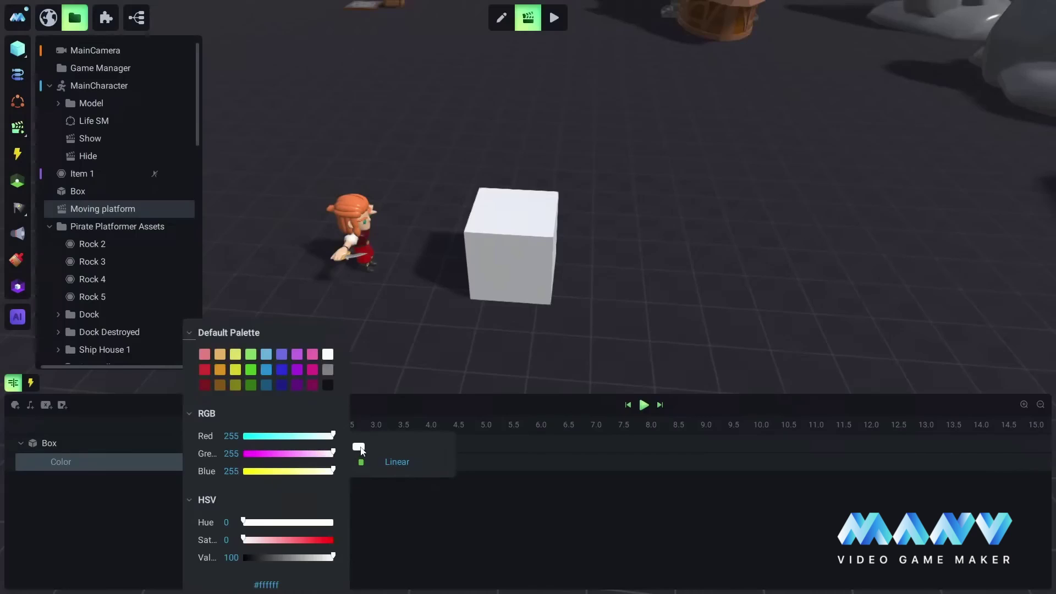
pyautogui.click(204, 369)
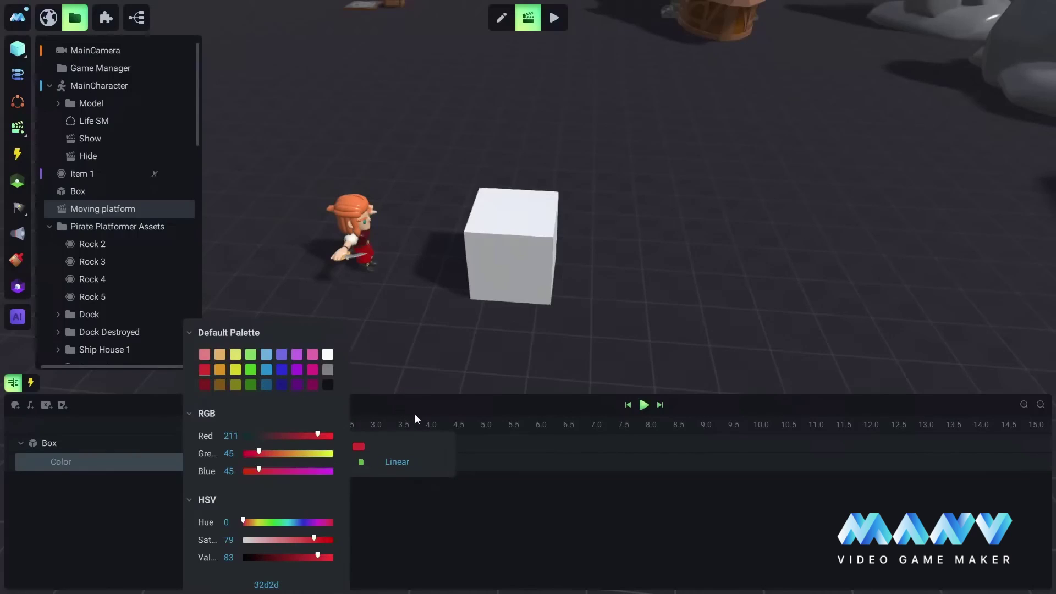
pyautogui.click(534, 464)
pyautogui.click(644, 405)
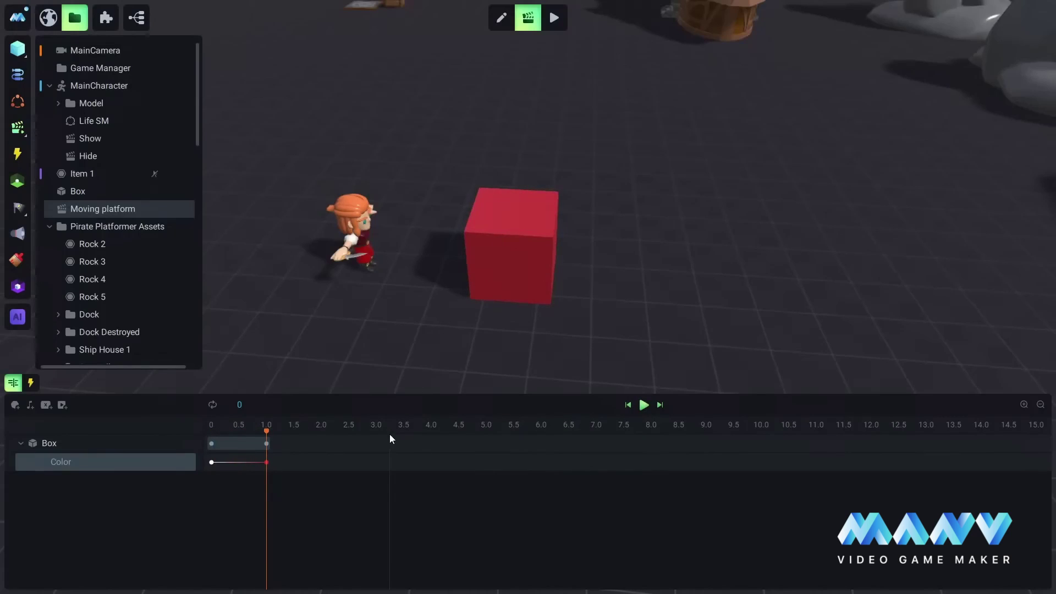
# Delete the Color track from the Box in the timeline.
pyautogui.rightClick(130, 461)
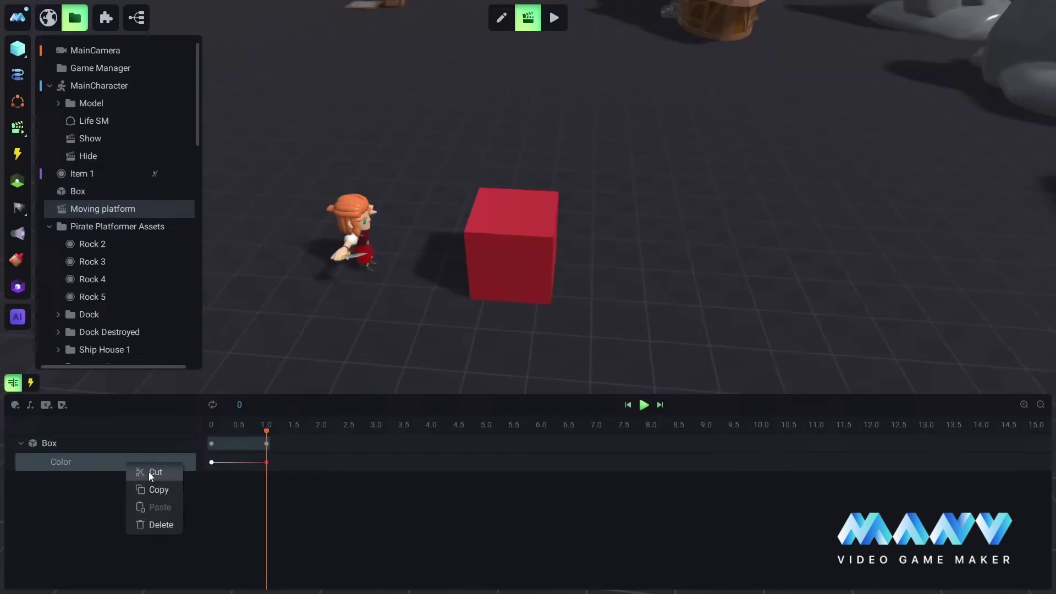
pyautogui.click(160, 526)
# Add Position X as an animatable parameter of the Box in the timeline.
pyautogui.click(173, 443)
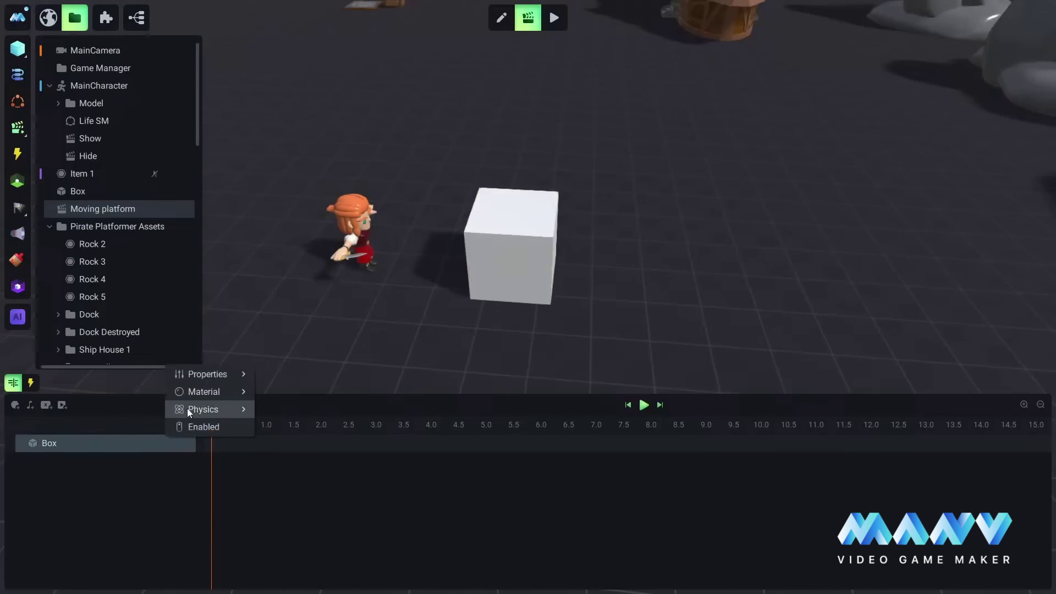
pyautogui.moveTo(213, 412)
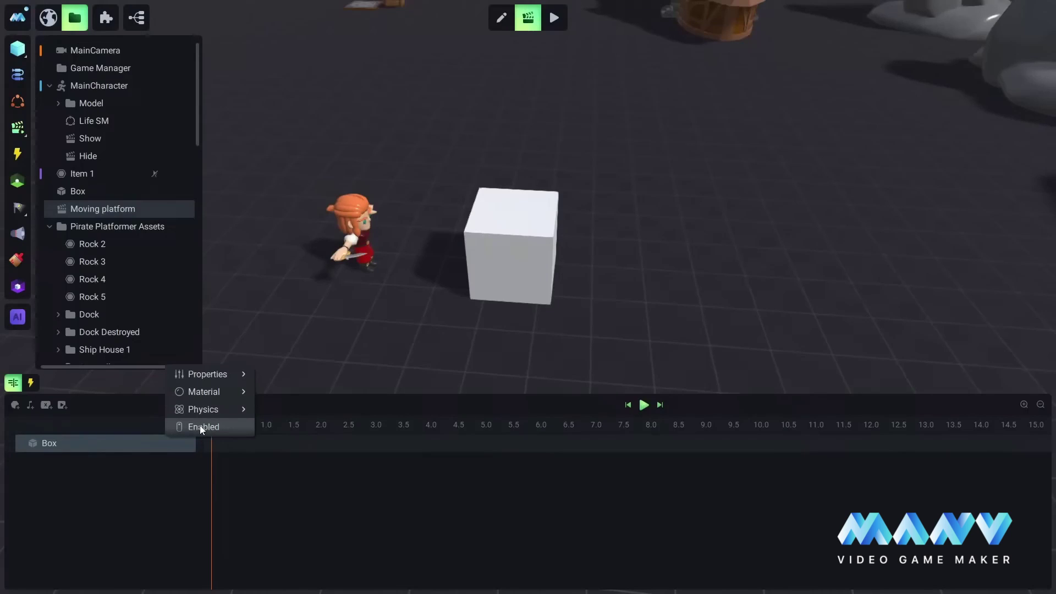
pyautogui.moveTo(207, 377)
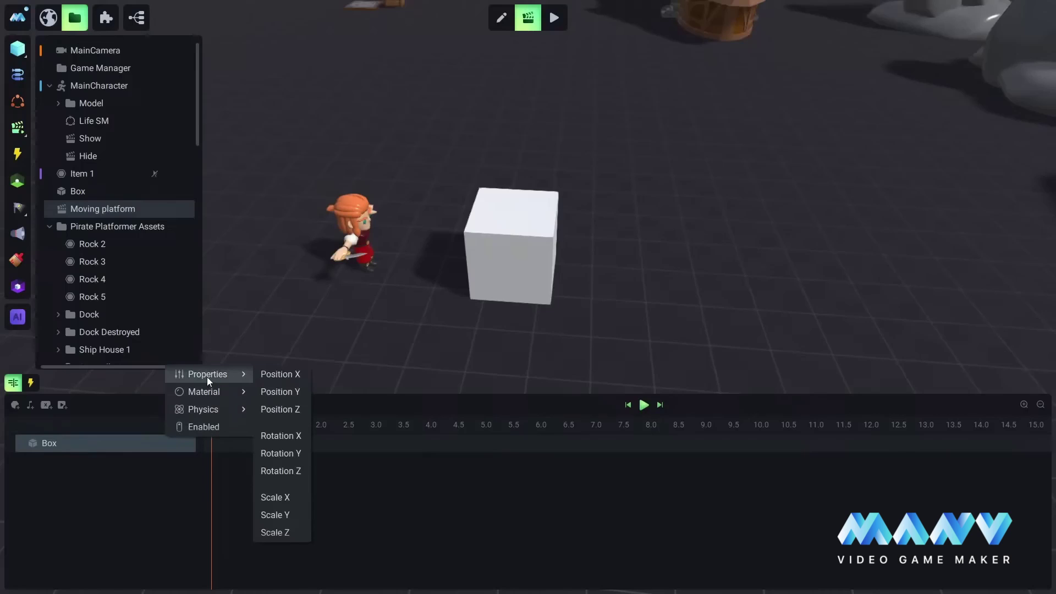
pyautogui.click(282, 374)
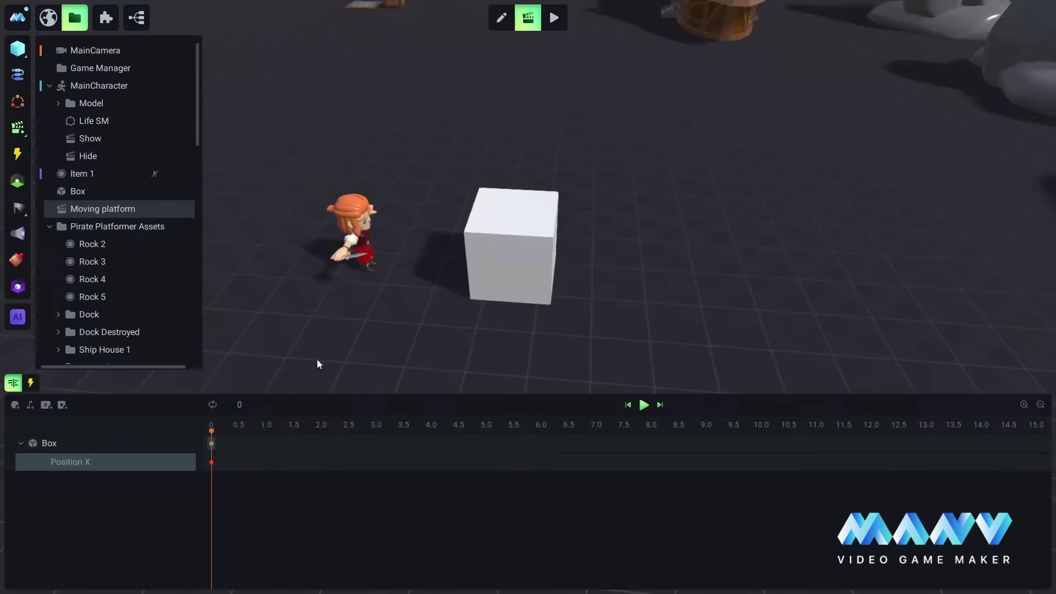
pyautogui.moveTo(400, 315); pyautogui.dragTo(615, 245, button='right')
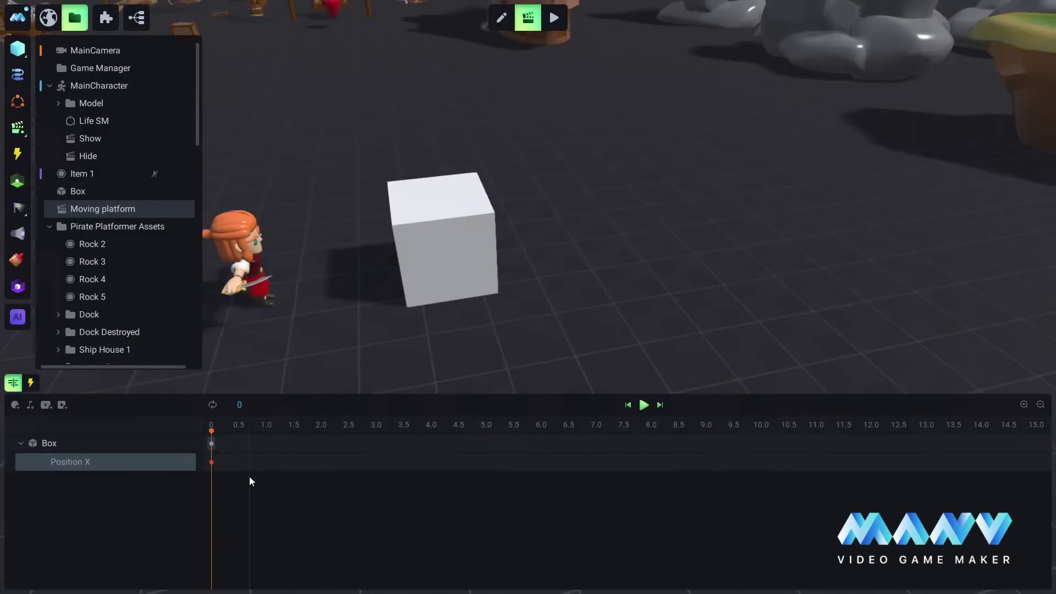
# Check the value and transition of the Box's Position X keyframe at time 0.
pyautogui.click(210, 462)
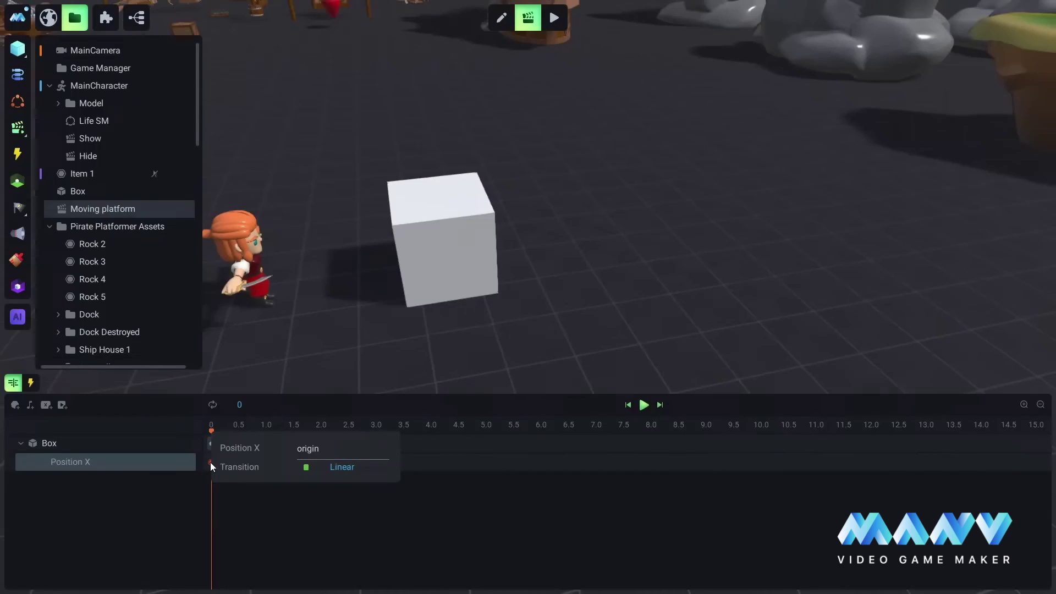
pyautogui.click(476, 410)
pyautogui.moveTo(577, 294); pyautogui.dragTo(600, 230)
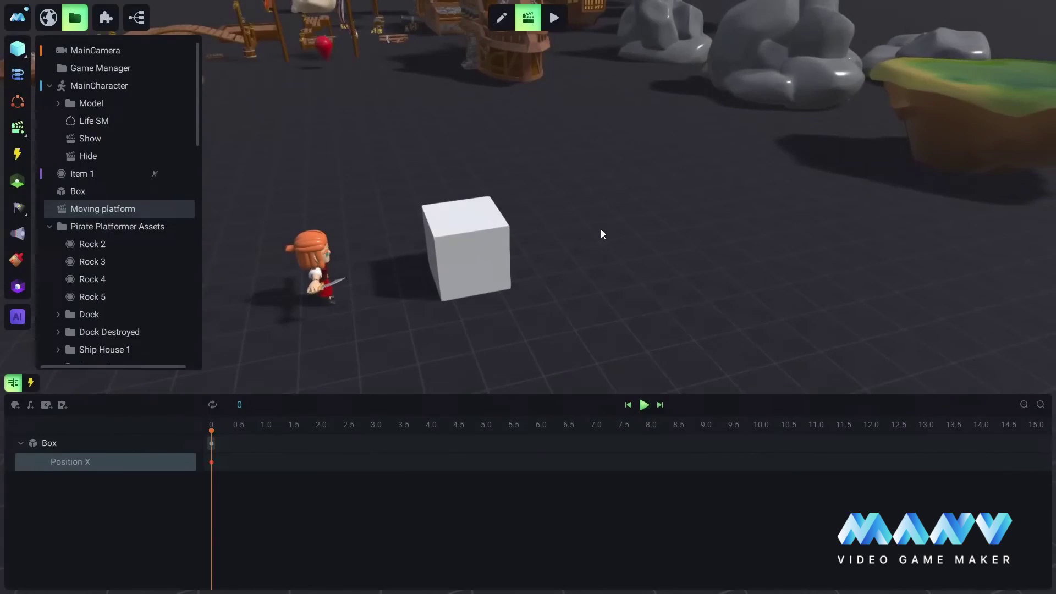
pyautogui.moveTo(526, 252); pyautogui.dragTo(577, 240)
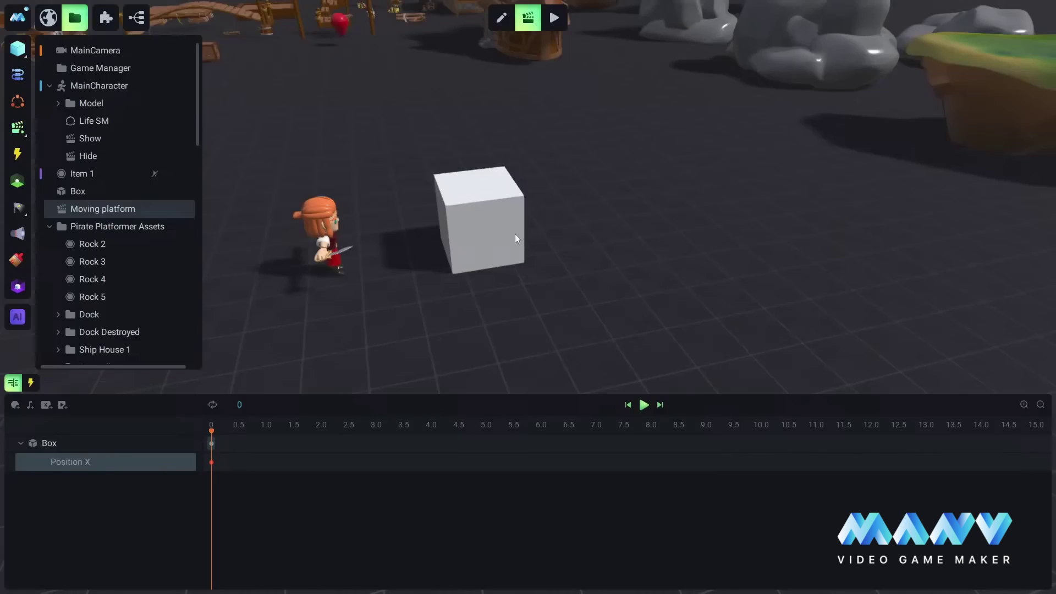
pyautogui.moveTo(515, 233); pyautogui.dragTo(494, 245)
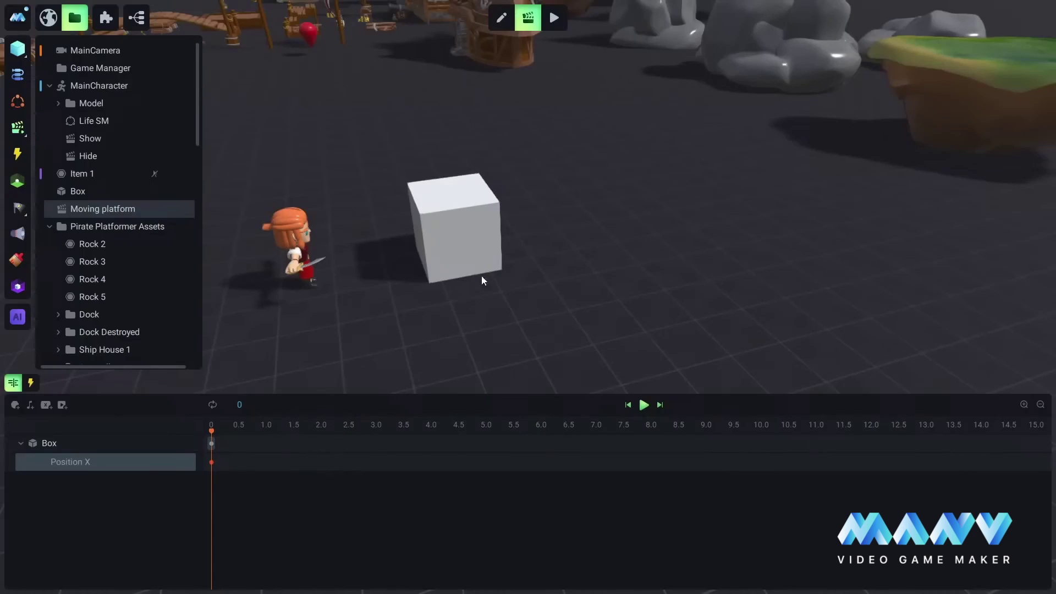
pyautogui.moveTo(561, 241); pyautogui.dragTo(531, 224, button='middle')
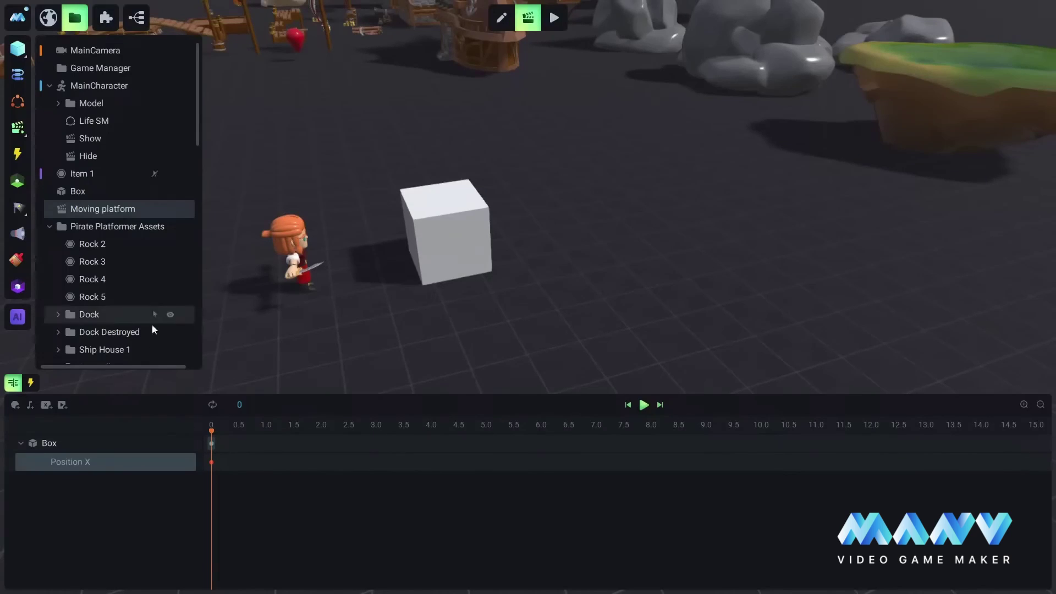
# Add a Position X keyframe for the Box at 4.0 with the value "origin + 10" and play the animation.
pyautogui.click(431, 463)
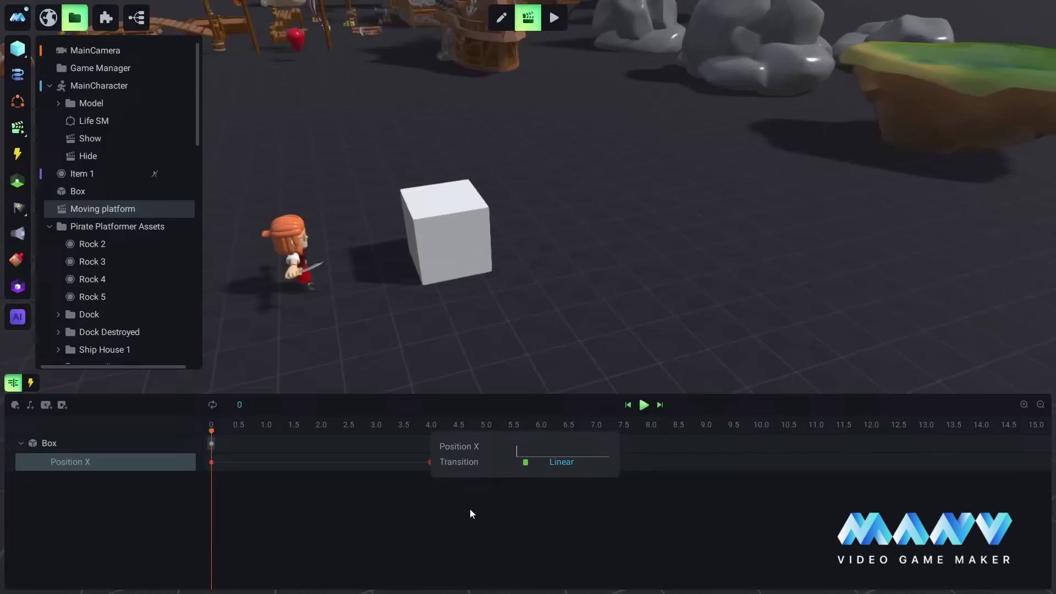
pyautogui.write('origin')
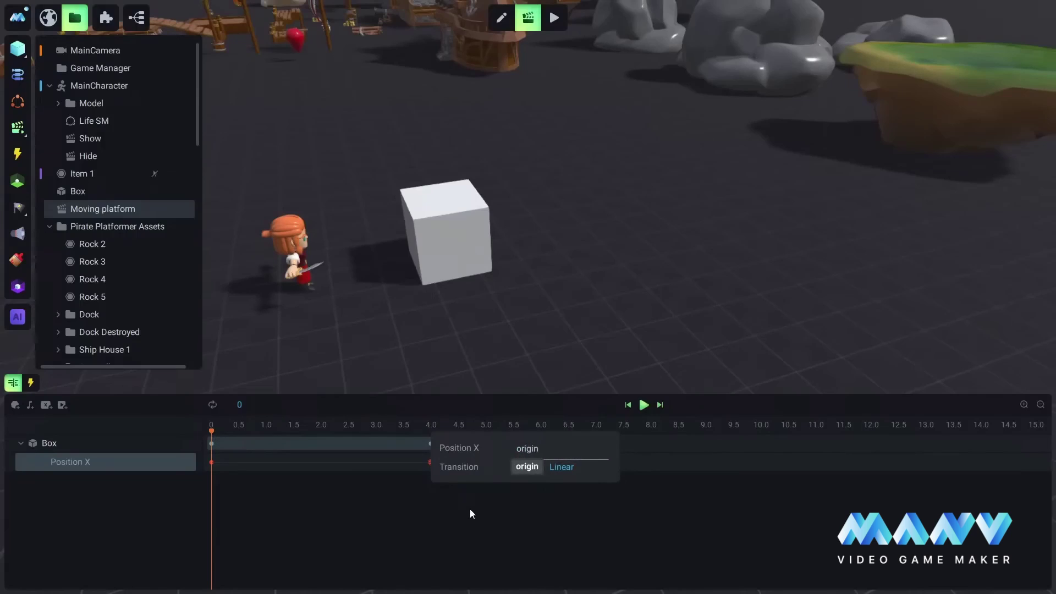
pyautogui.write('+ 10')
pyautogui.press('Return')
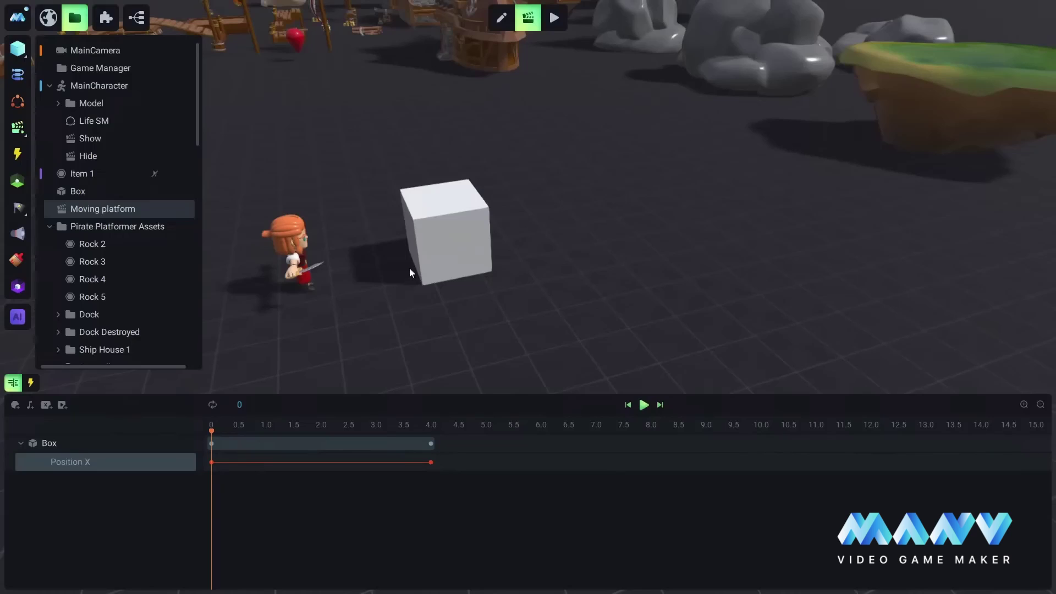
pyautogui.click(644, 405)
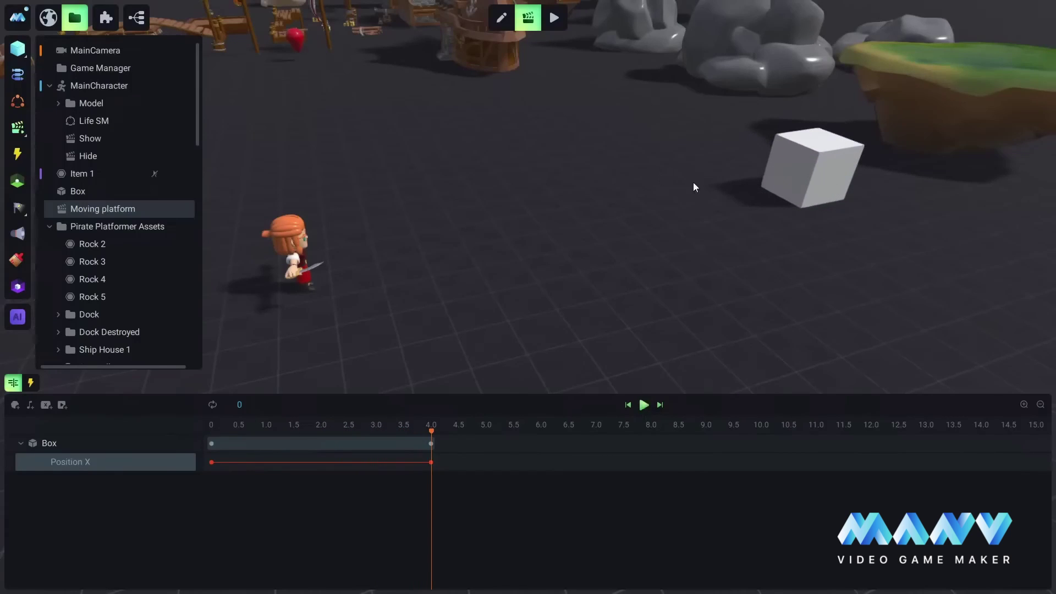
# Replay the Moving platform animation twice and follow the Box's movement through the scene.
pyautogui.moveTo(693, 187); pyautogui.dragTo(658, 230, button='right')
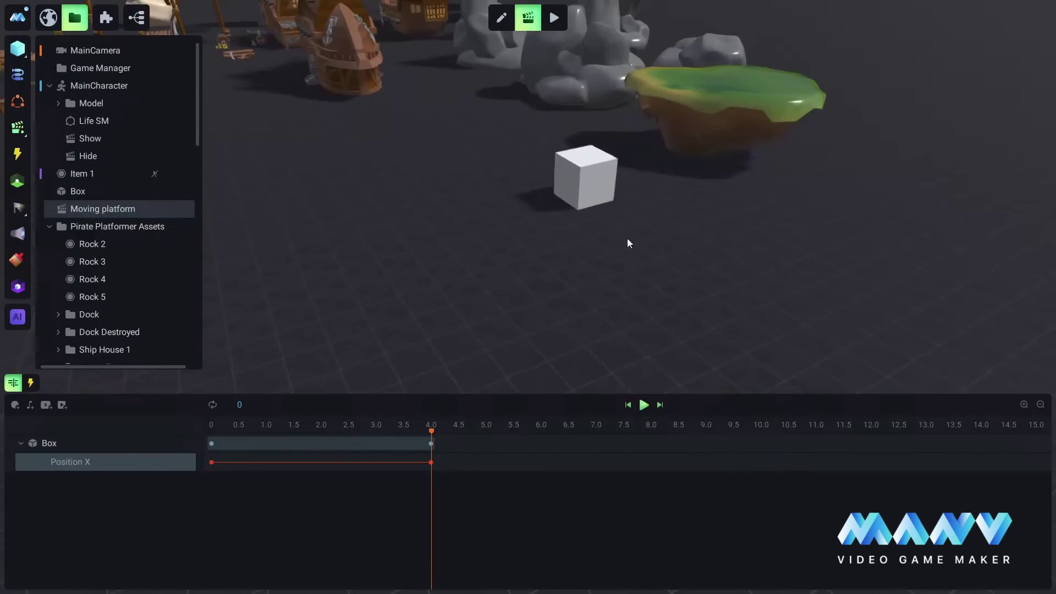
pyautogui.moveTo(627, 239); pyautogui.dragTo(320, 223, button='right')
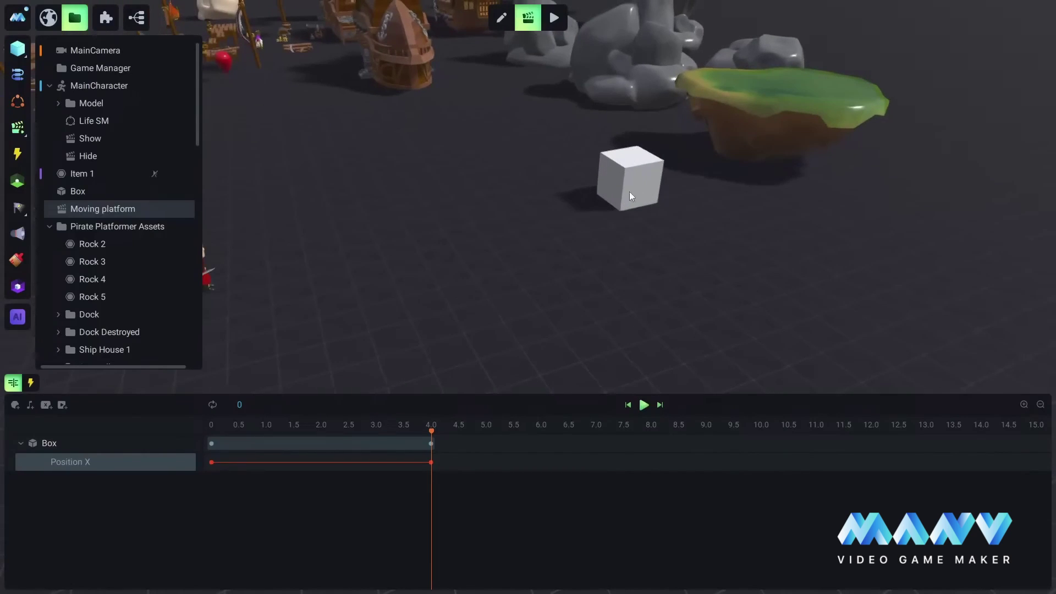
pyautogui.click(643, 405)
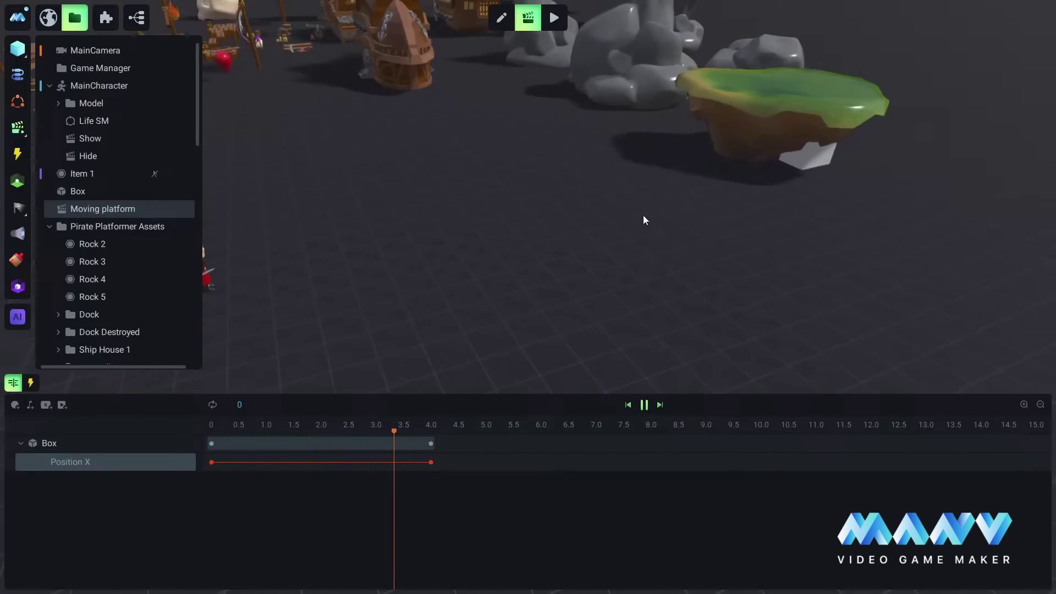
pyautogui.moveTo(603, 206); pyautogui.dragTo(758, 150, button='right')
pyautogui.click(643, 405)
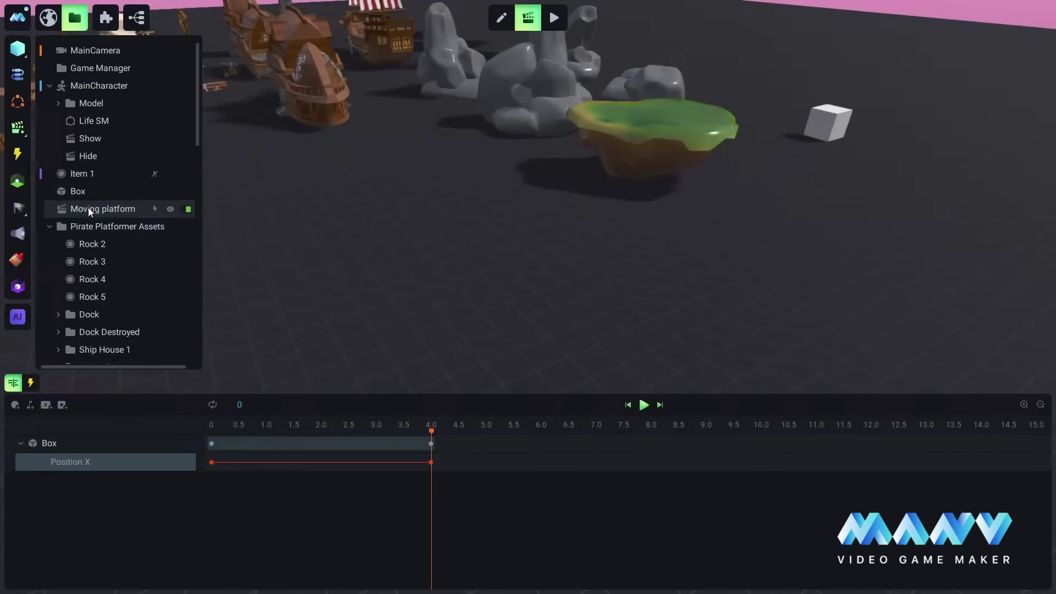
# Reopen the Moving platform animation and add a Position X keyframe for the Box at 8.0 with the value "origin - 10".
pyautogui.click(83, 190)
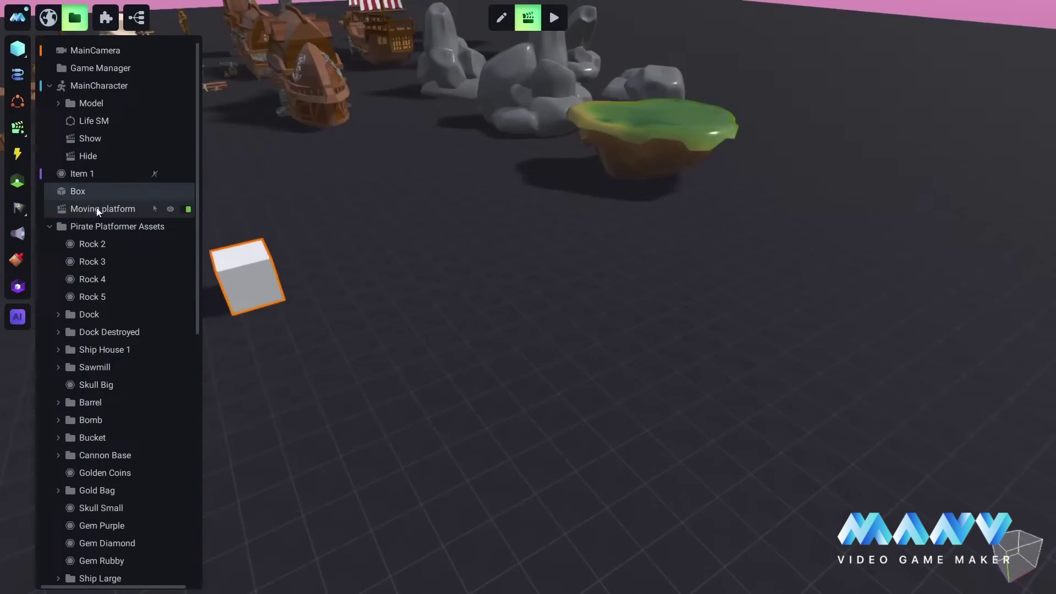
pyautogui.click(98, 212)
pyautogui.moveTo(536, 243); pyautogui.dragTo(504, 242, button='right')
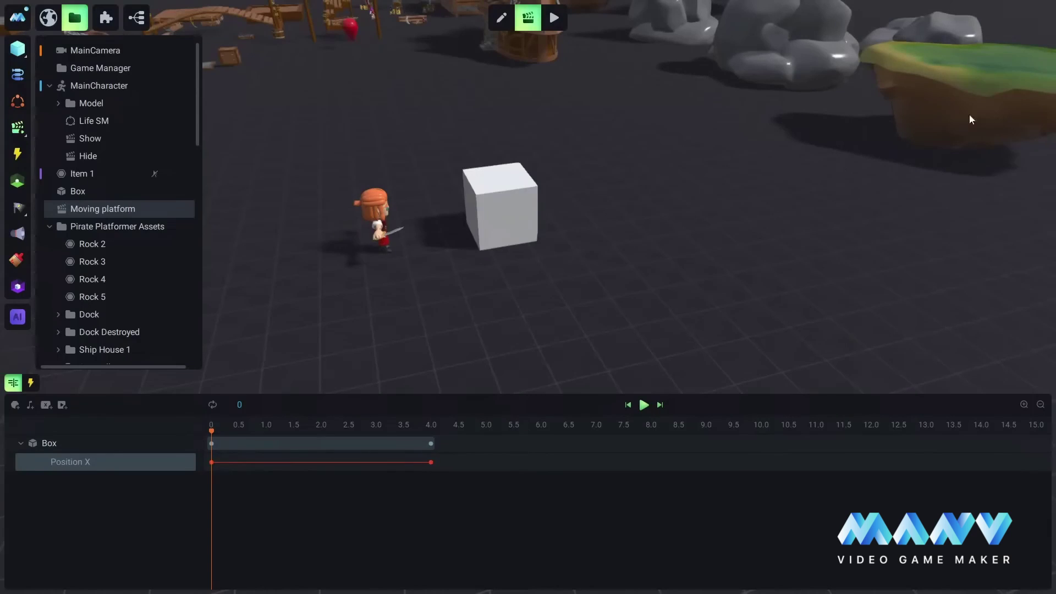
pyautogui.click(654, 462)
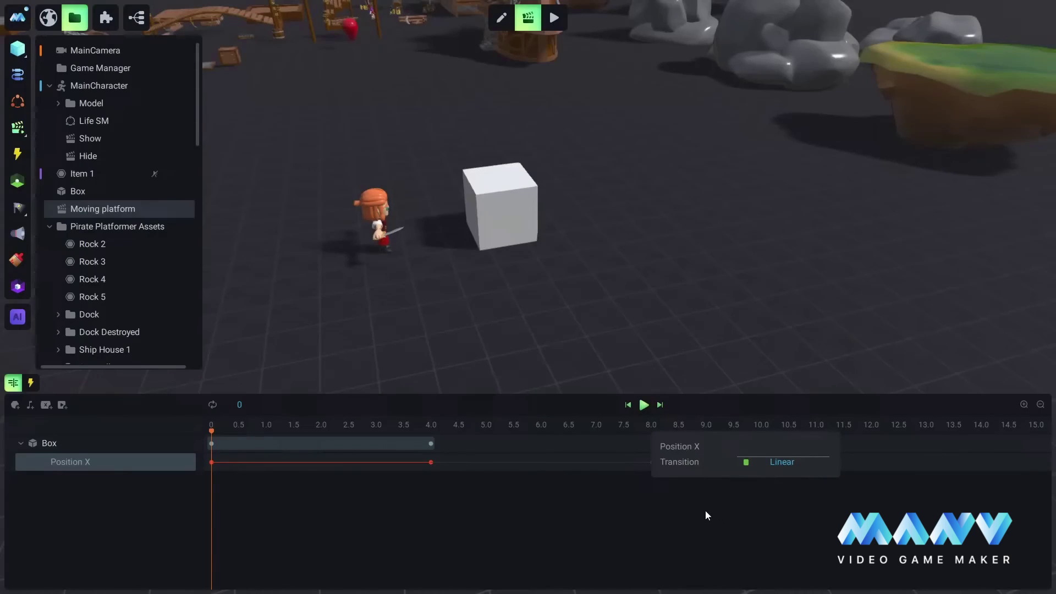
pyautogui.write('origin')
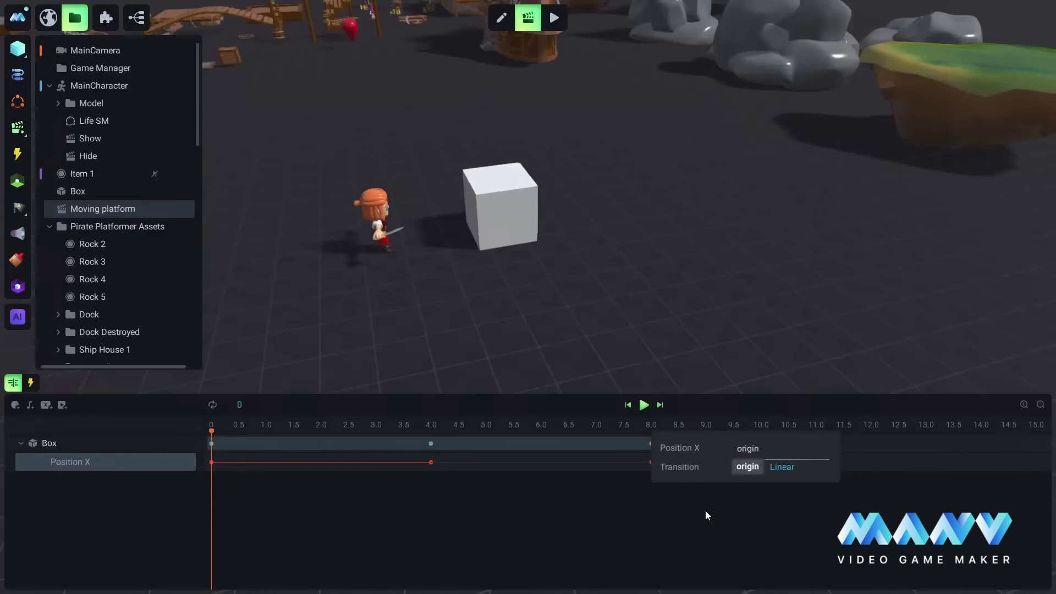
pyautogui.write(' - 10')
pyautogui.press('Return')
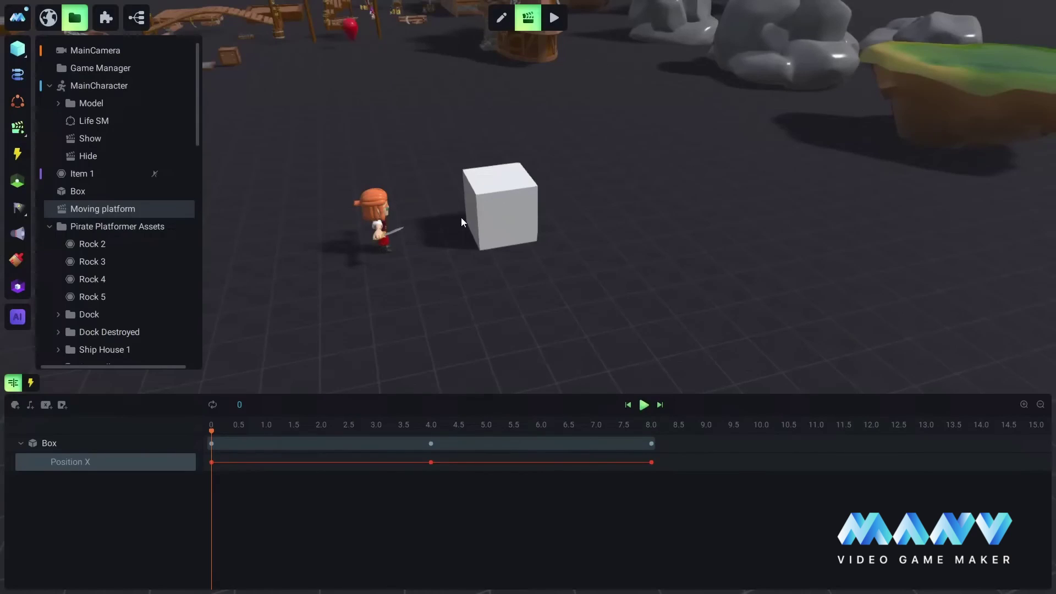
# Enable looping for the Moving platform animation, play it and pause the playback.
pyautogui.click(213, 405)
pyautogui.click(643, 404)
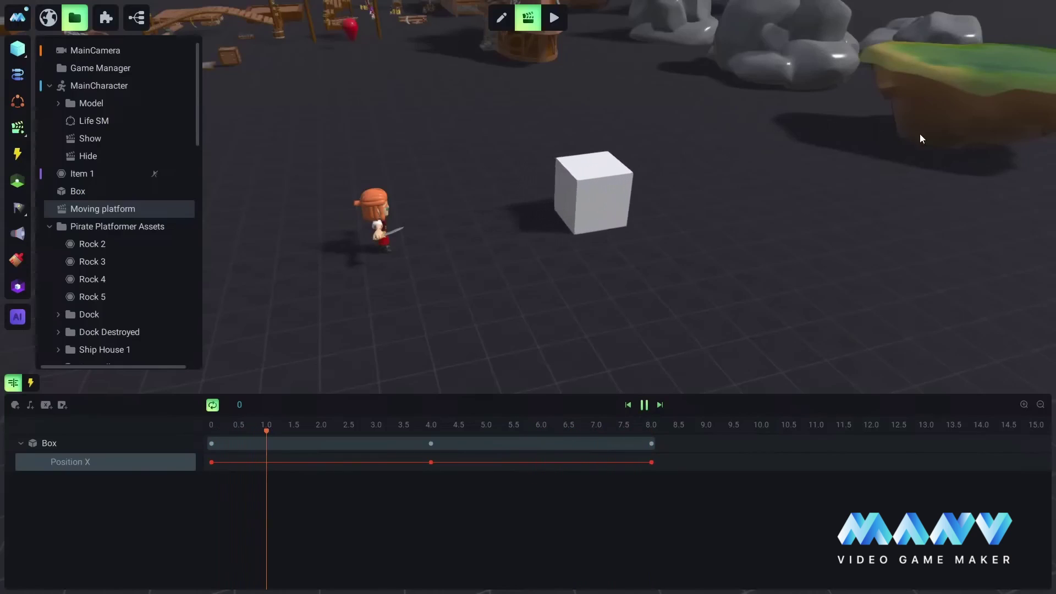
pyautogui.press('space')
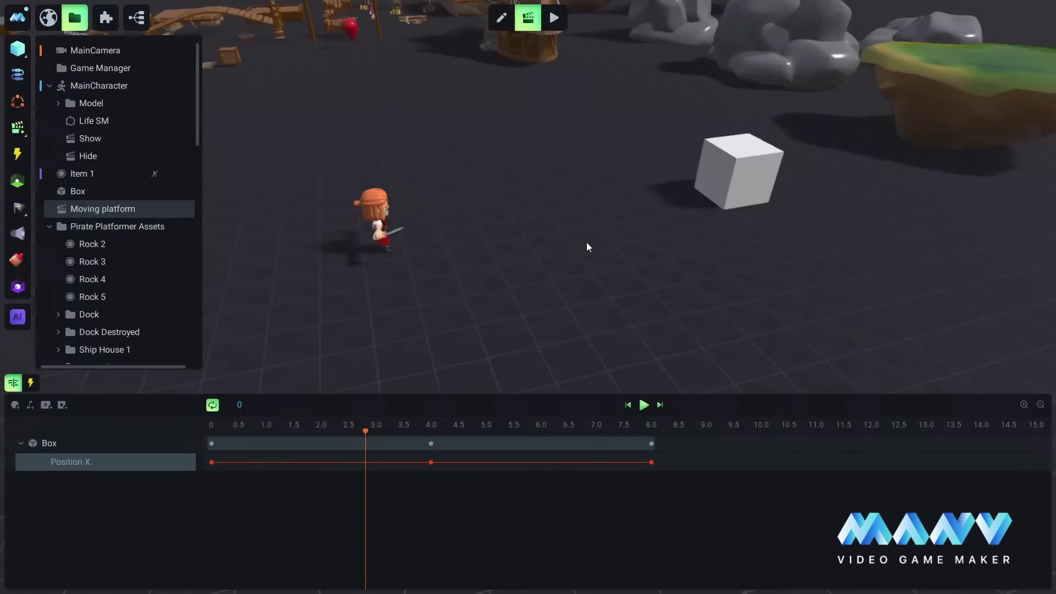
# Add an On Launch Scene trigger to the Moving platform animation.
pyautogui.click(30, 382)
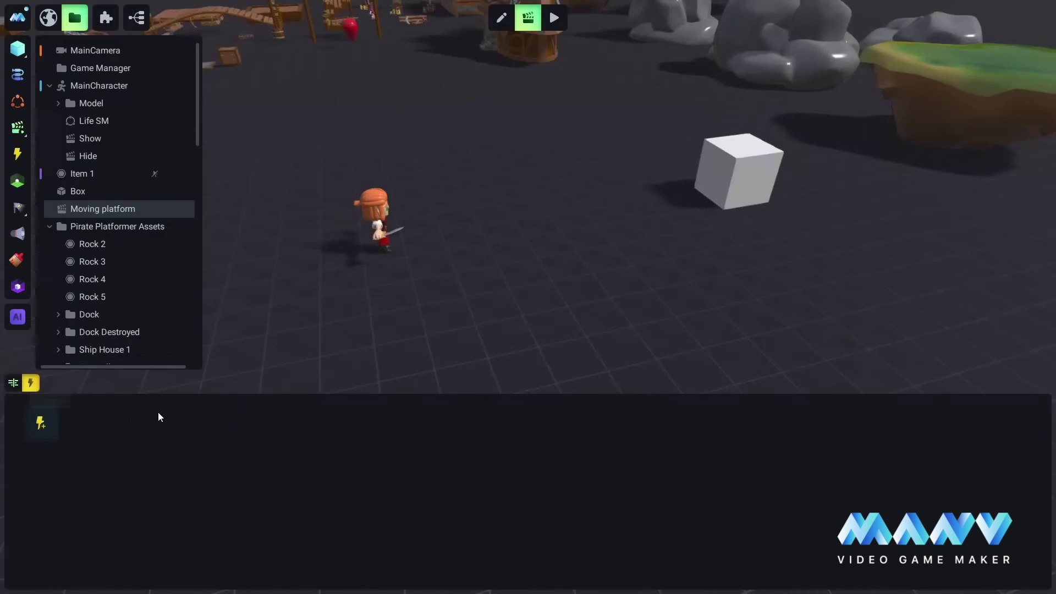
pyautogui.click(43, 423)
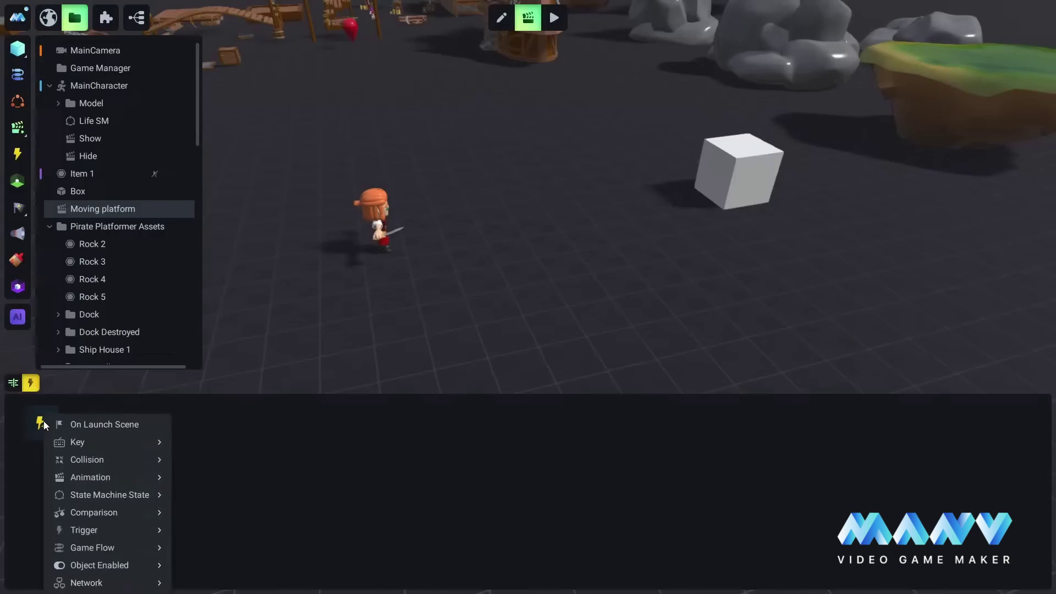
pyautogui.click(105, 427)
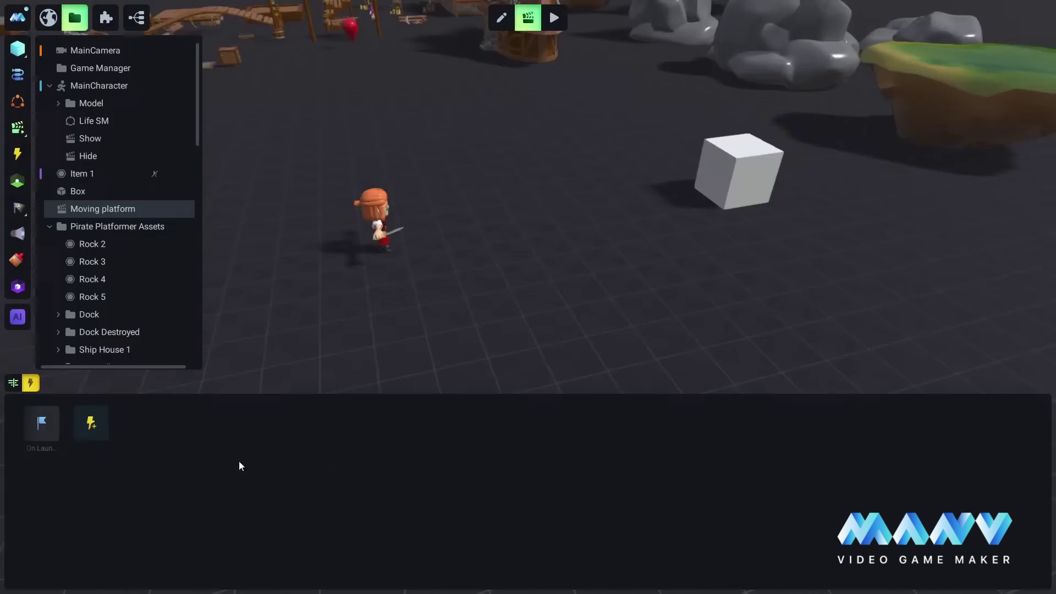
# Add a Key Down trigger after the On Launch Scene trigger and assign the ALT key to it.
pyautogui.click(91, 422)
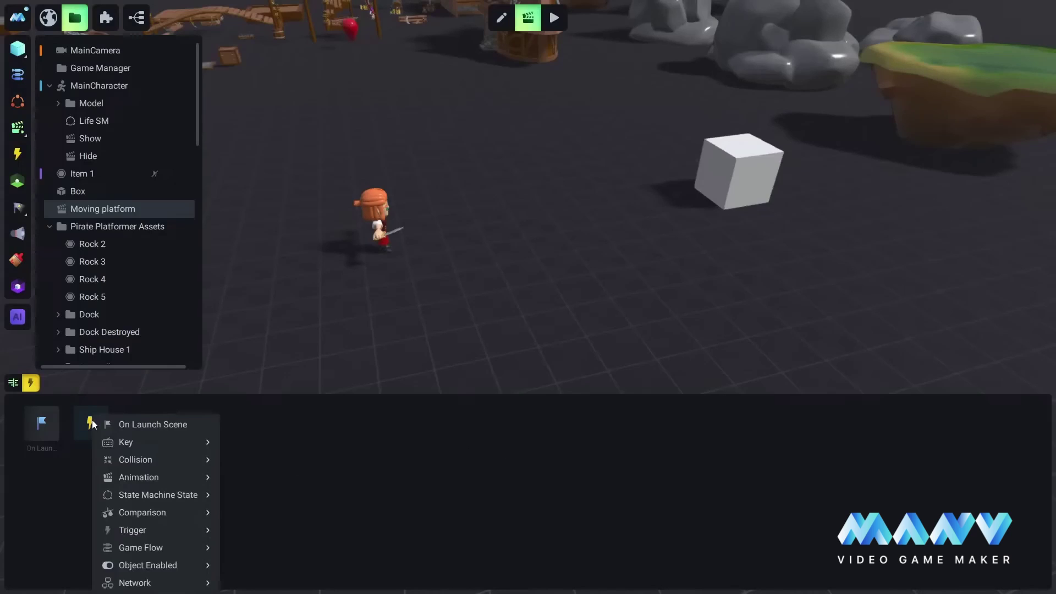
pyautogui.moveTo(147, 442)
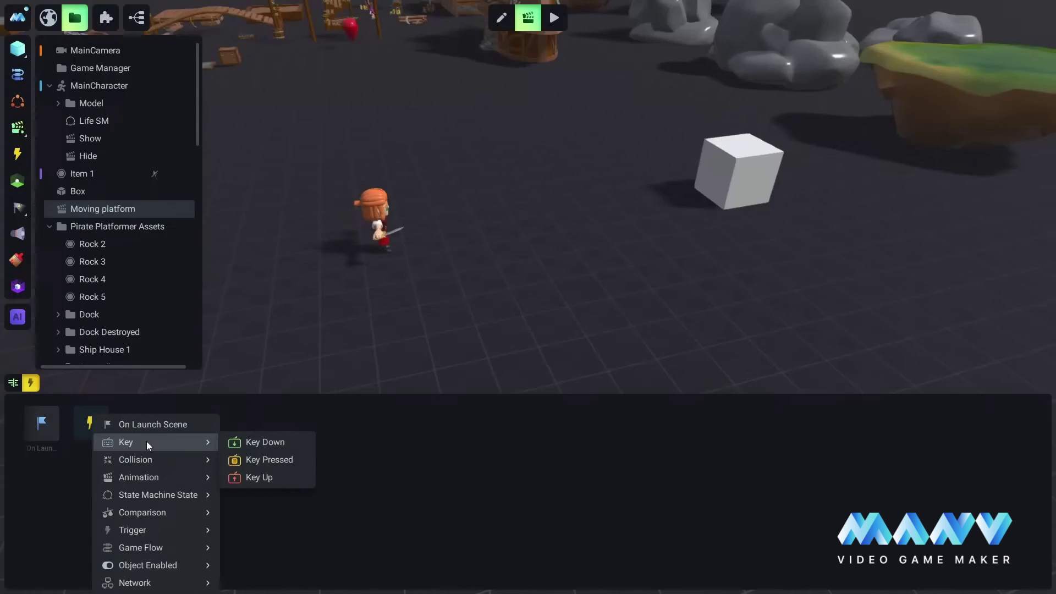
pyautogui.click(274, 441)
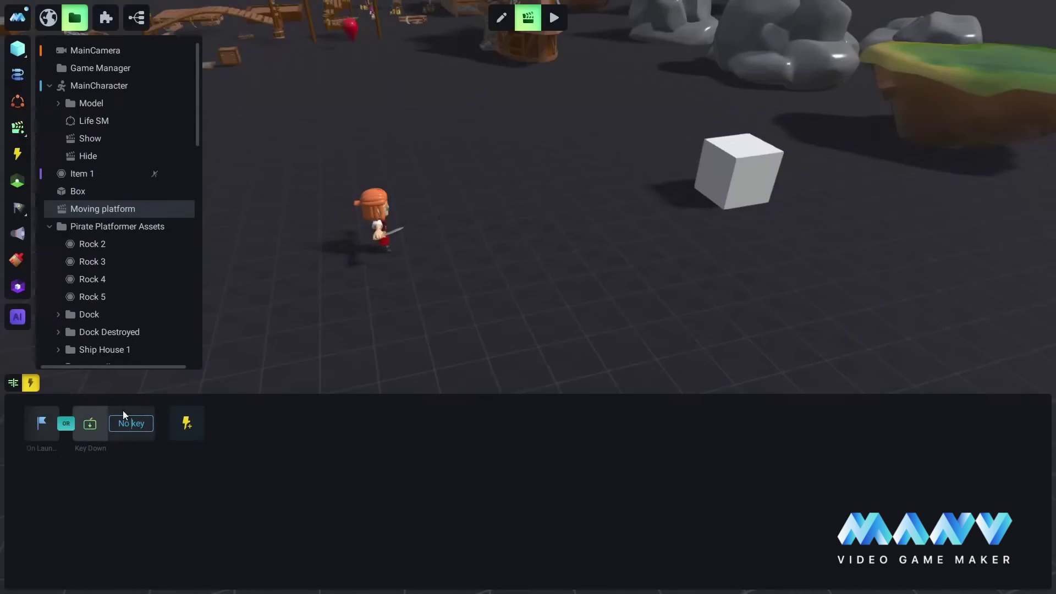
pyautogui.press('alt')
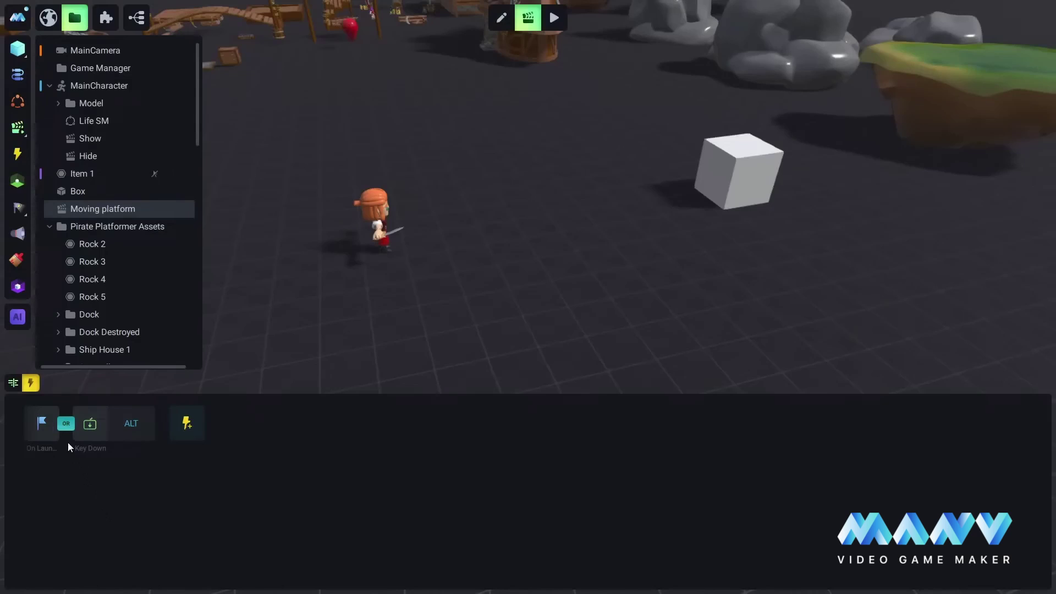
# Change the operator between the two triggers to AND and add NOT to the Key Down trigger.
pyautogui.click(66, 424)
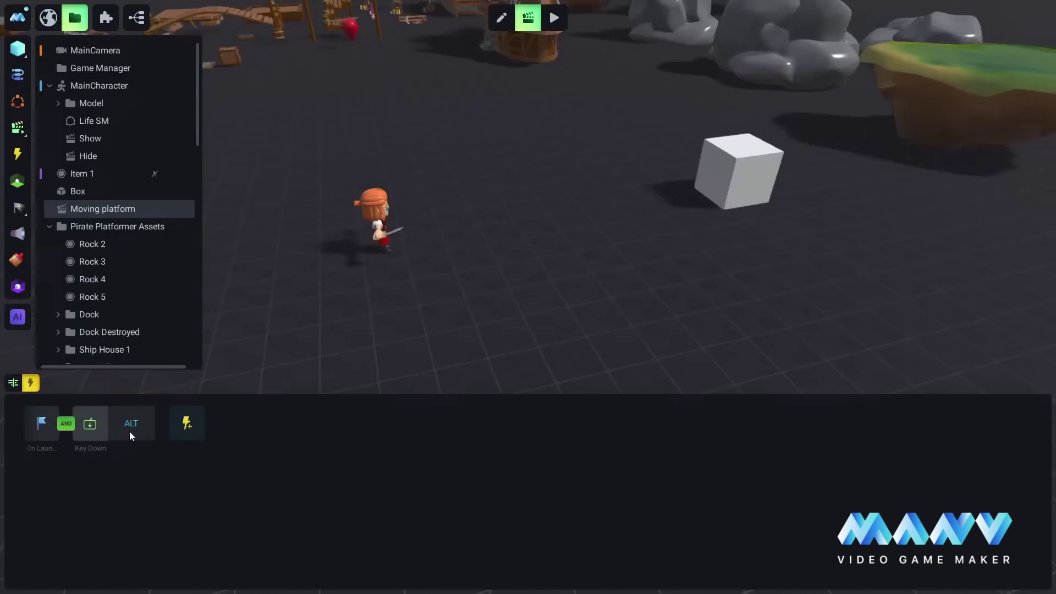
pyautogui.rightClick(72, 434)
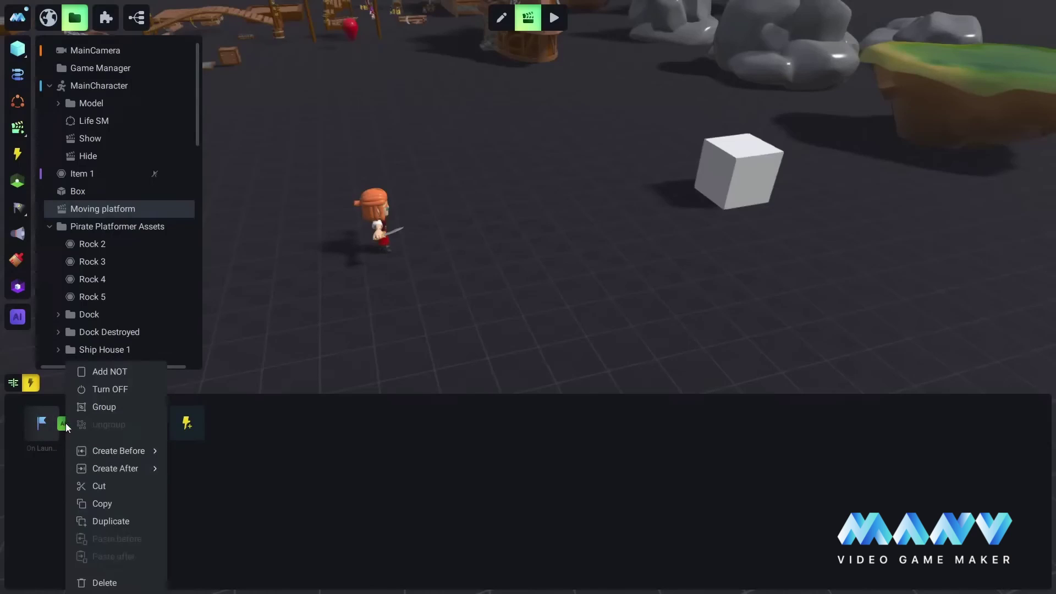
pyautogui.click(105, 372)
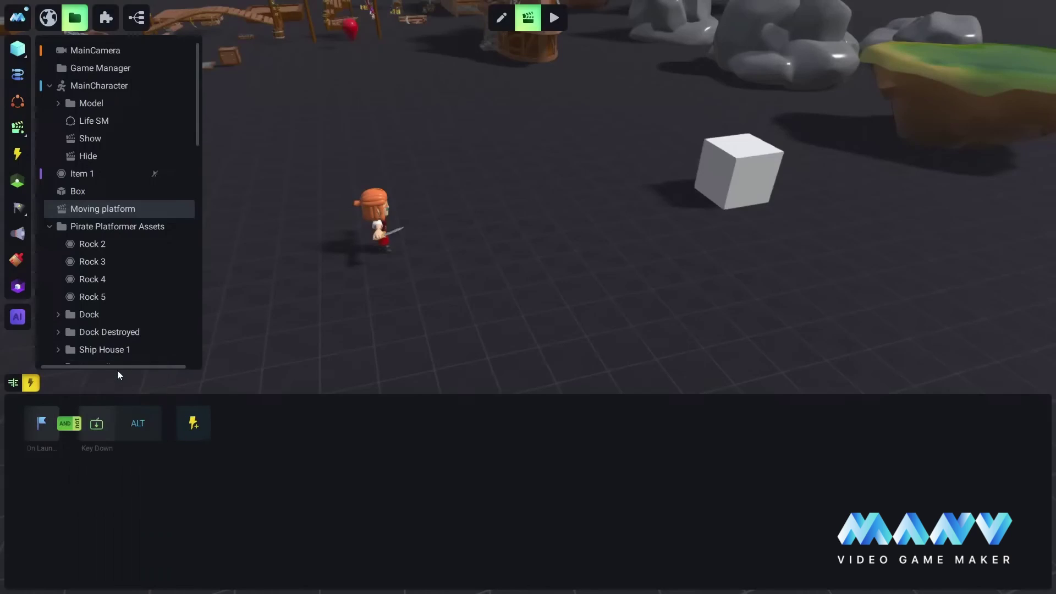